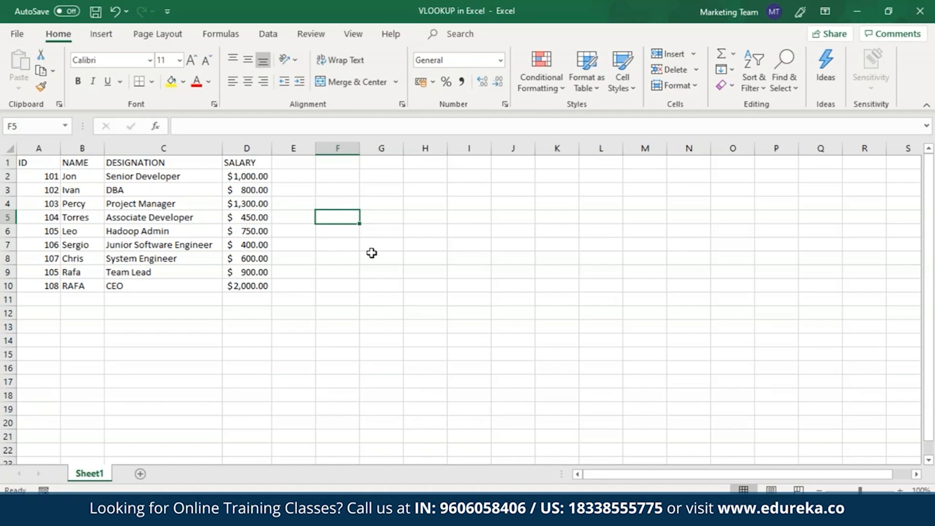
# Enter a VLOOKUP formula in cell F5 that finds ID 103 in range A2:D10 and returns column 4 with an exact match
pyautogui.click(49, 275)
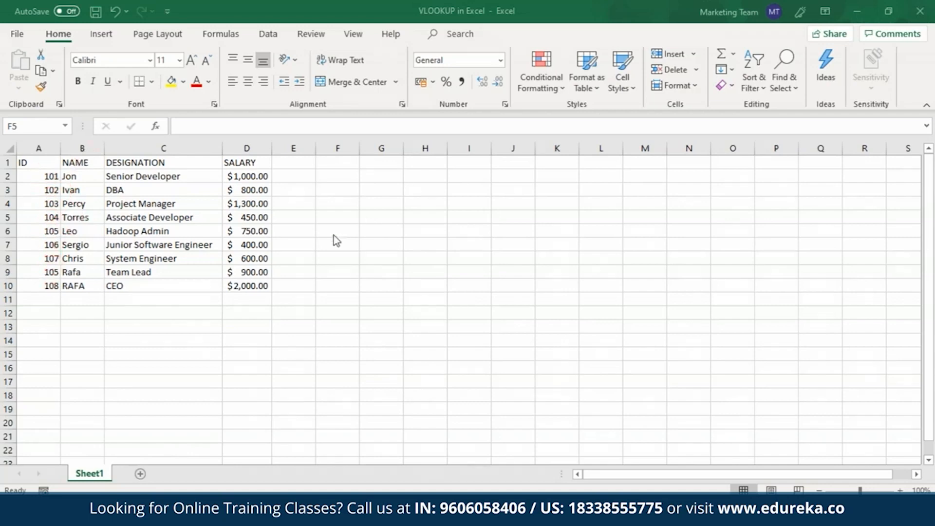
pyautogui.click(326, 220)
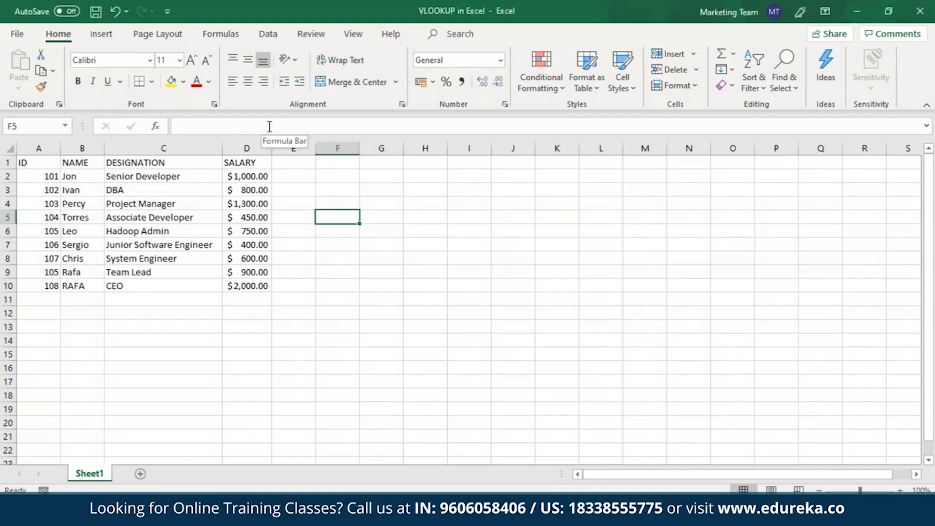
pyautogui.write('=')
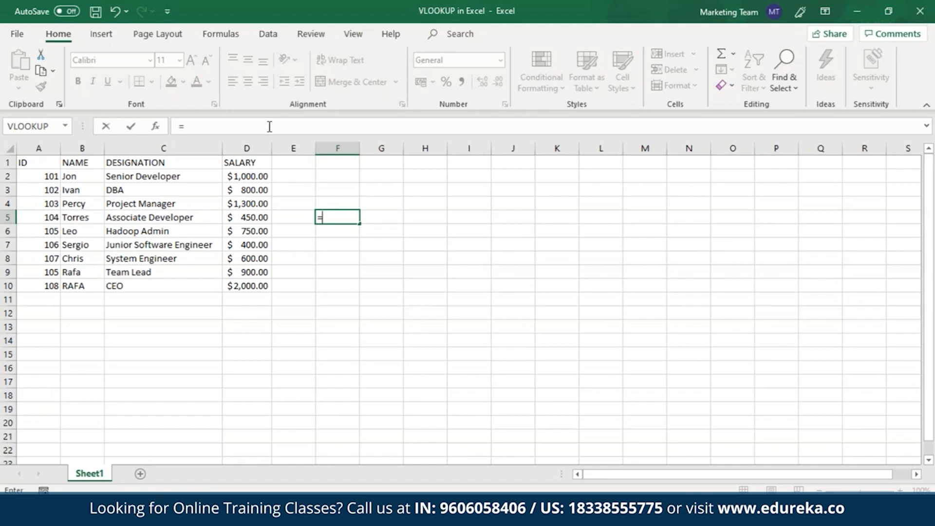
pyautogui.write('VL')
pyautogui.press('Tab')
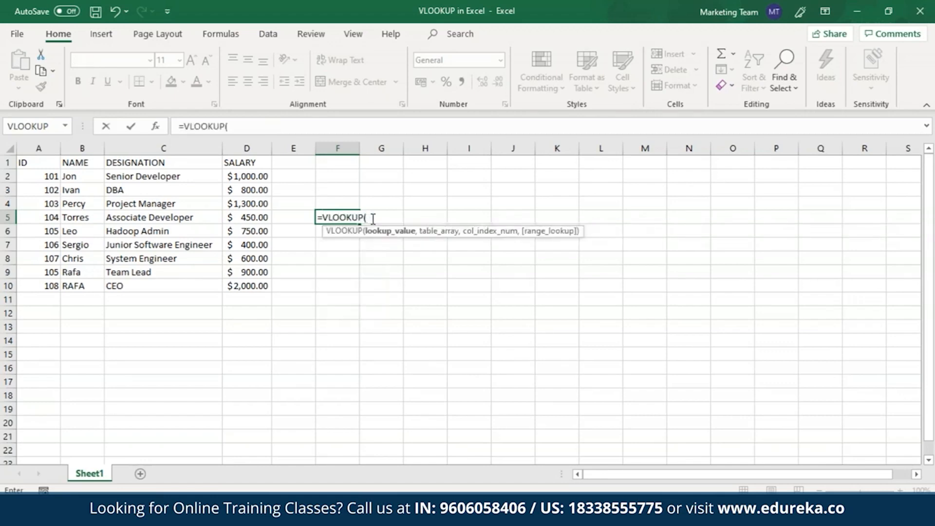
pyautogui.write('103,')
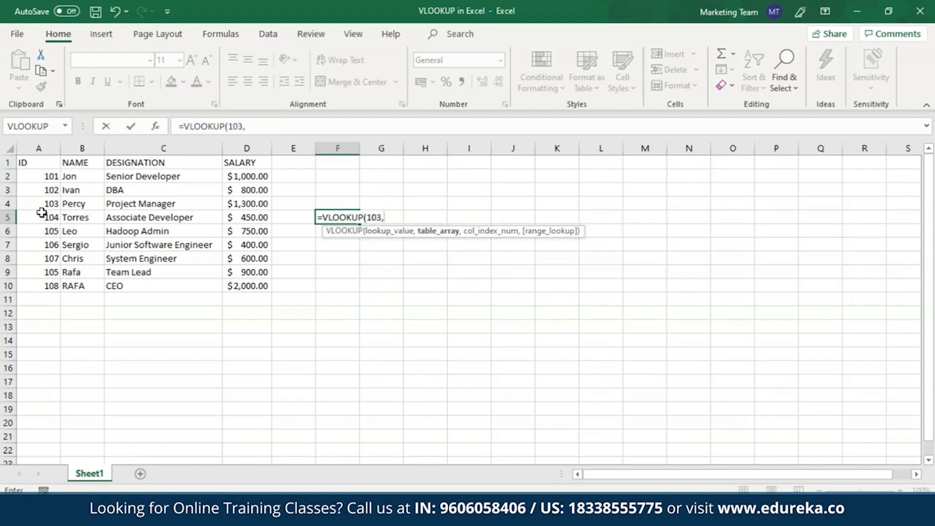
pyautogui.moveTo(42, 179); pyautogui.dragTo(235, 283)
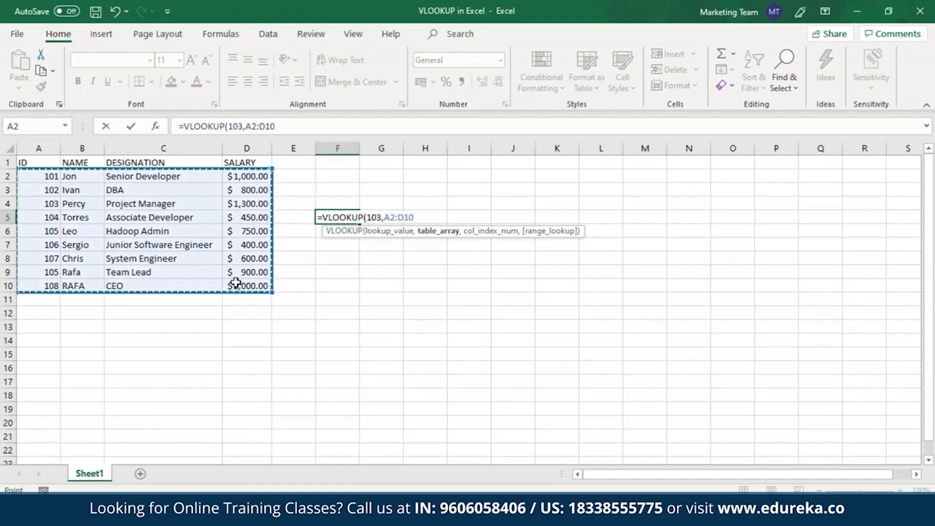
pyautogui.write(',')
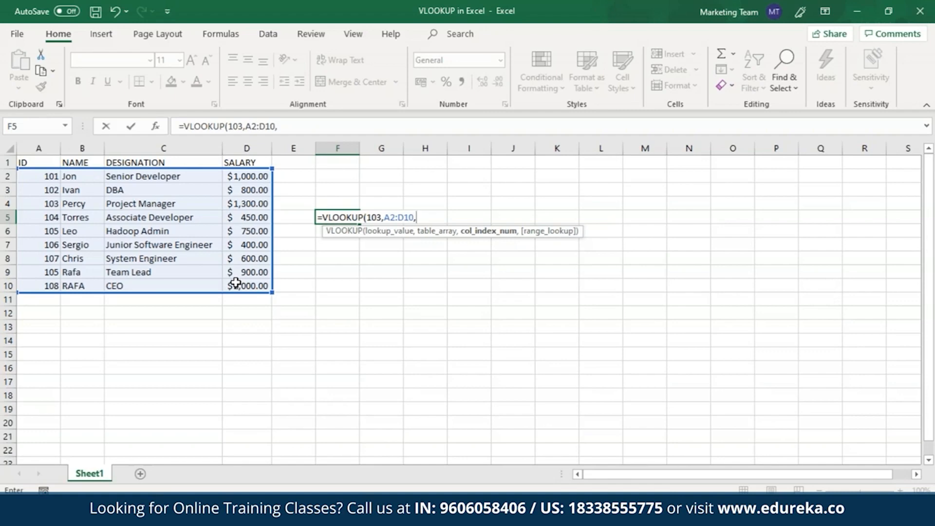
pyautogui.write('4,')
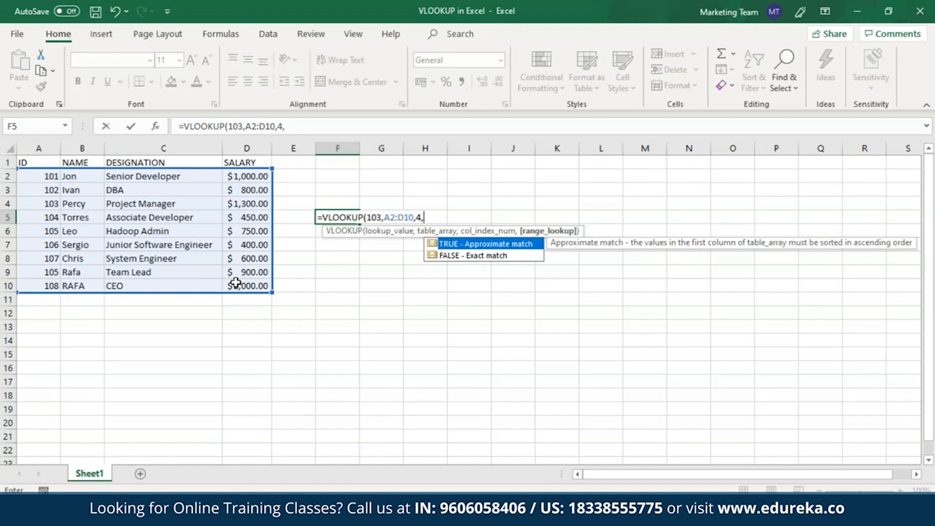
pyautogui.write('FLASE')
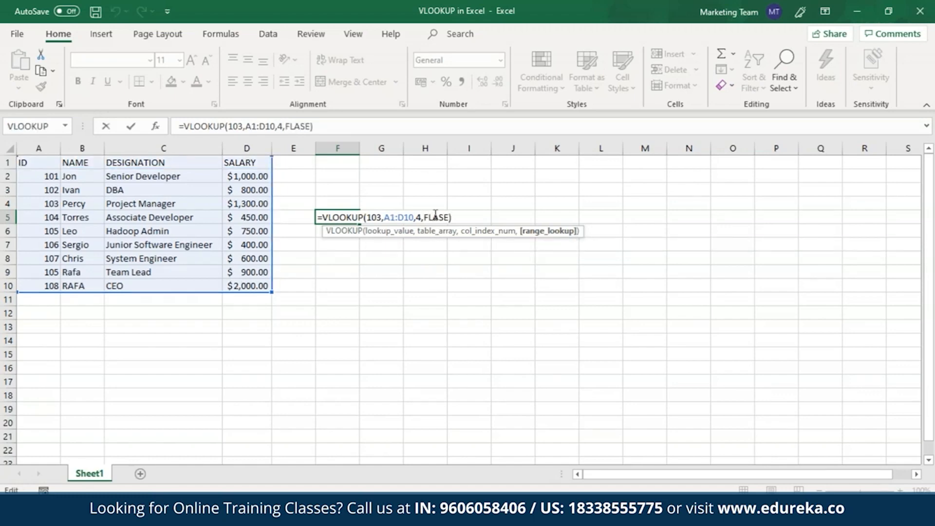
# Correct the misspelled range lookup argument of the VLOOKUP formula in cell F5 to FALSE
pyautogui.press('BackSpace')
pyautogui.press('Right')
pyautogui.write('L')
pyautogui.press('Return')
pyautogui.click(347, 217)
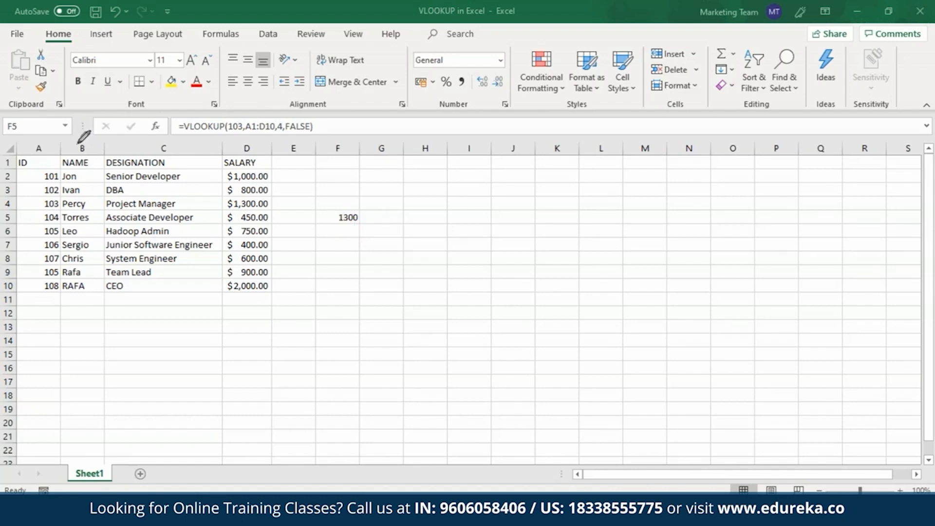
pyautogui.moveTo(37, 160)
pyautogui.mouseDown()
pyautogui.moveTo(36, 205)
pyautogui.moveTo(42, 198)
pyautogui.moveTo(59, 210)
pyautogui.moveTo(96, 212)
pyautogui.mouseUp()
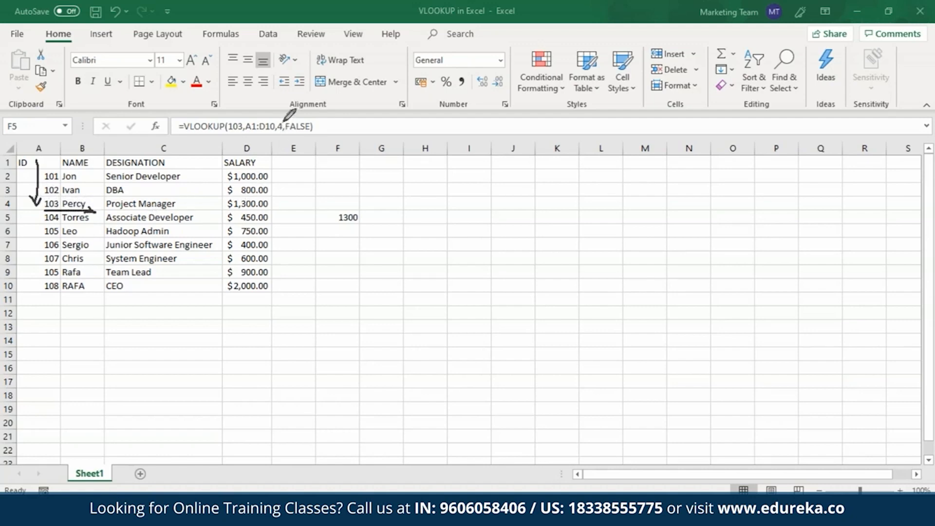
pyautogui.moveTo(291, 119)
pyautogui.mouseDown()
pyautogui.moveTo(290, 128)
pyautogui.moveTo(284, 120)
pyautogui.mouseUp()
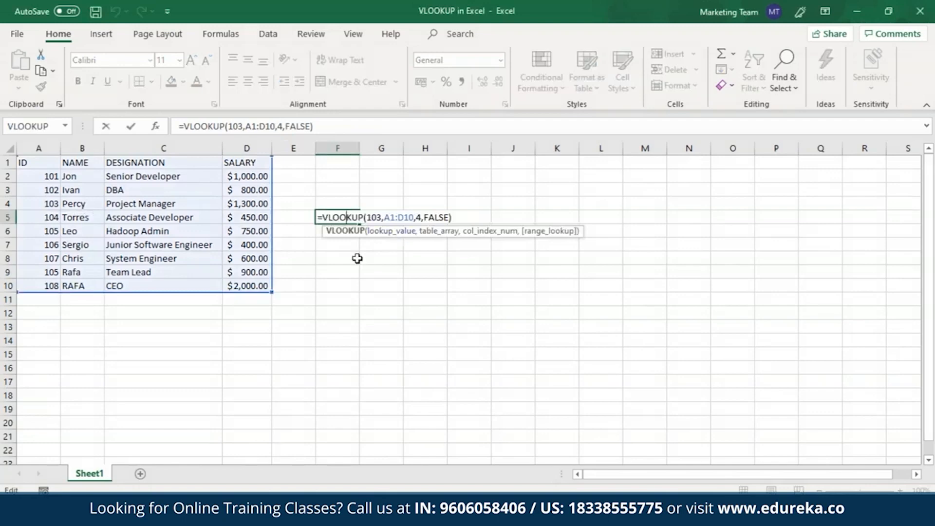
# Enter =VLOOKUP(104, A2:D10, 3, FALSE) in cell F8 to return the designation for ID 104
pyautogui.click(329, 257)
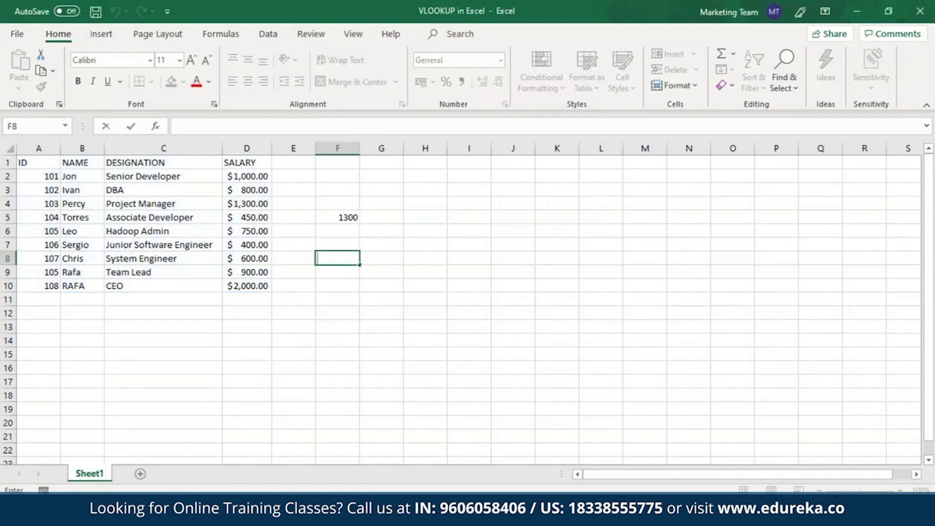
pyautogui.write('=VLOOKUP(')
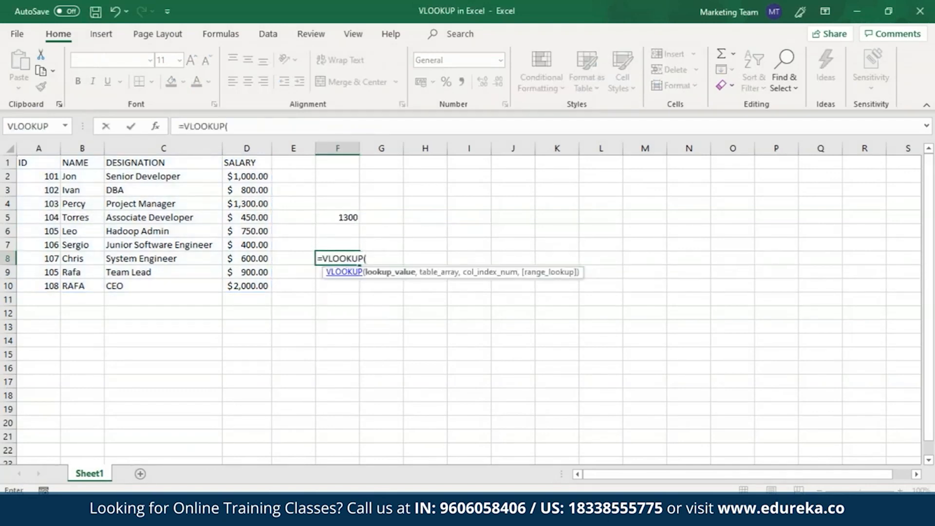
pyautogui.write('1004')
pyautogui.press('BackSpace')
pyautogui.press('BackSpace')
pyautogui.write('4,')
pyautogui.moveTo(40, 177); pyautogui.dragTo(255, 285)
pyautogui.write(',')
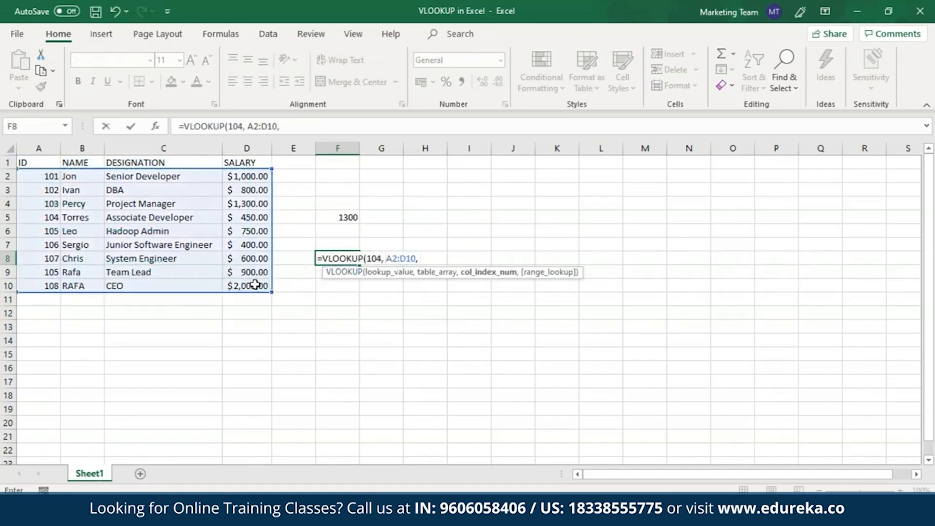
pyautogui.write(' 3, FALSE')
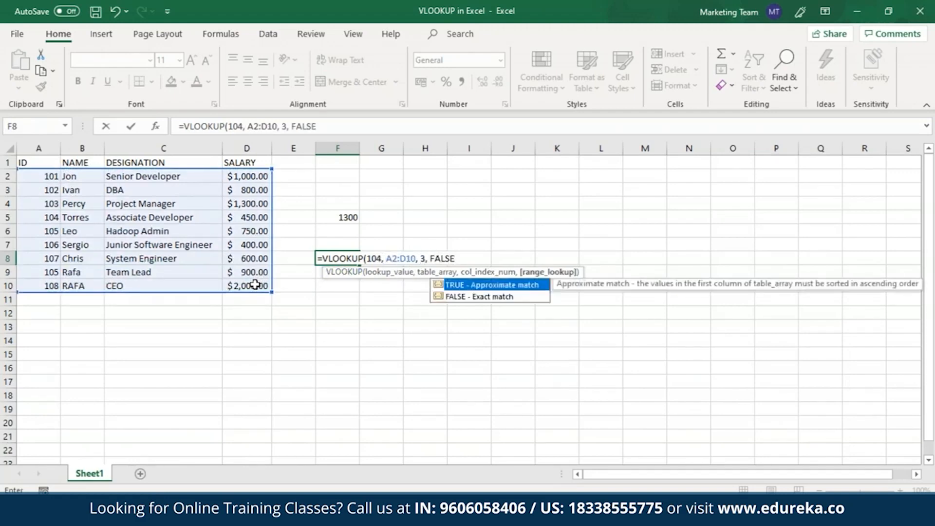
pyautogui.press('Return')
pyautogui.click(326, 259)
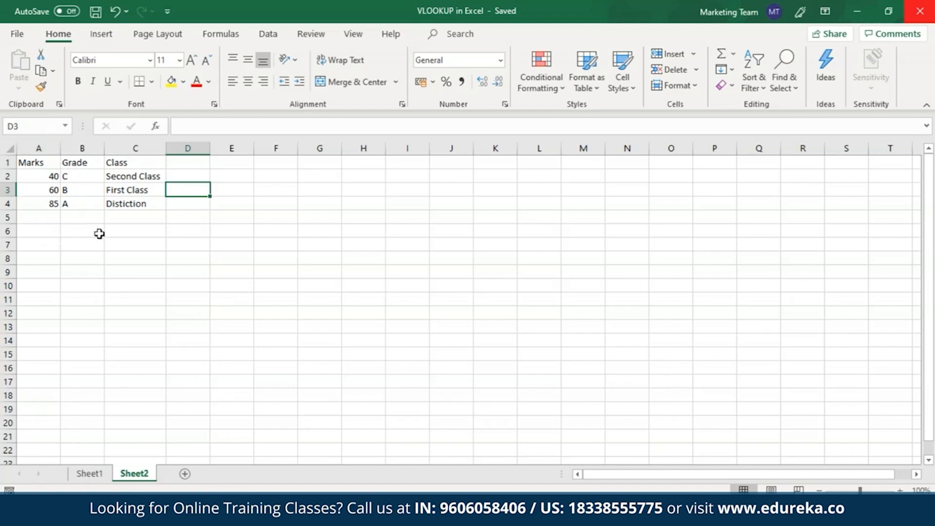
# Enter =VLOOKUP(55,A2:C4,2,TRUE) in cell D3 of Sheet2 to return the grade by approximate match
pyautogui.write('=')
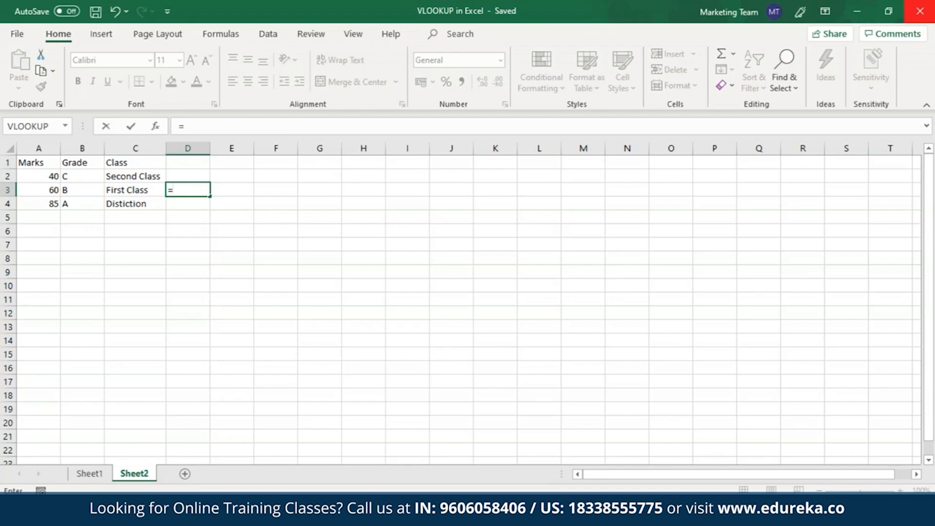
pyautogui.write('VLOO')
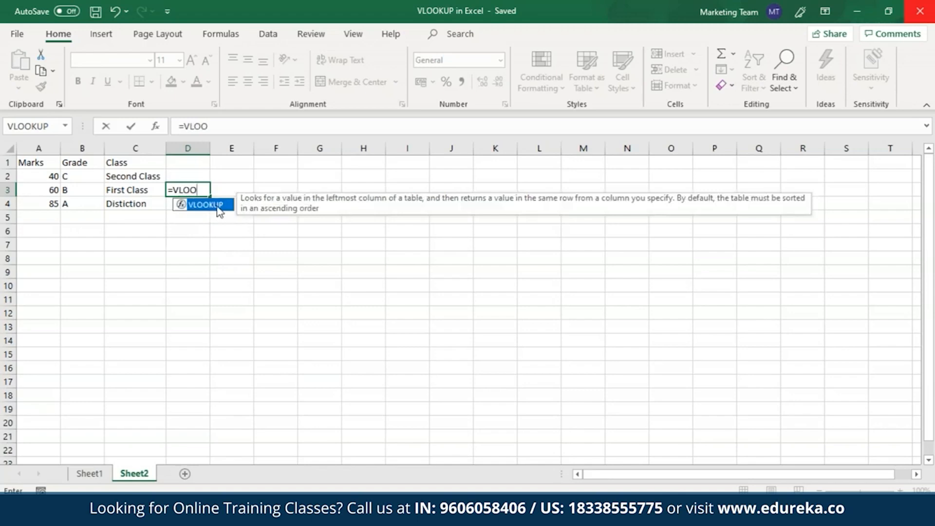
pyautogui.press('Tab')
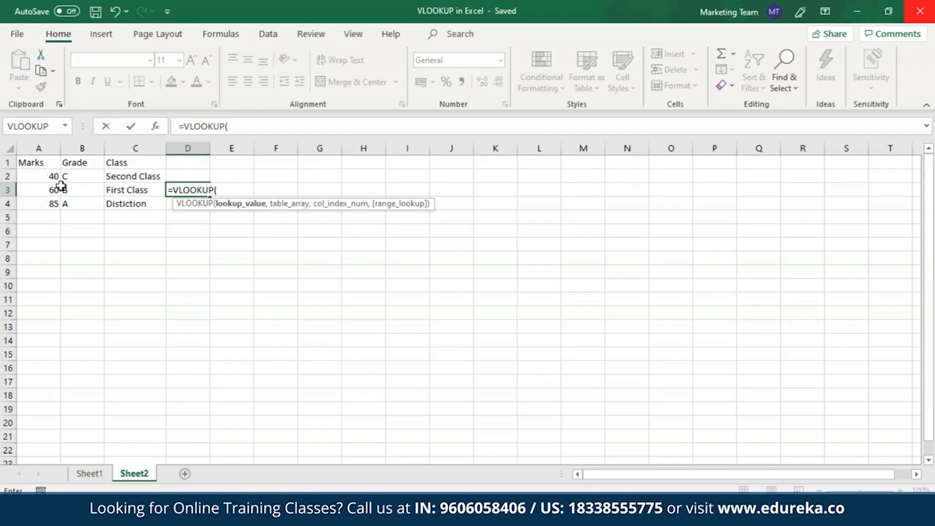
pyautogui.write('55,')
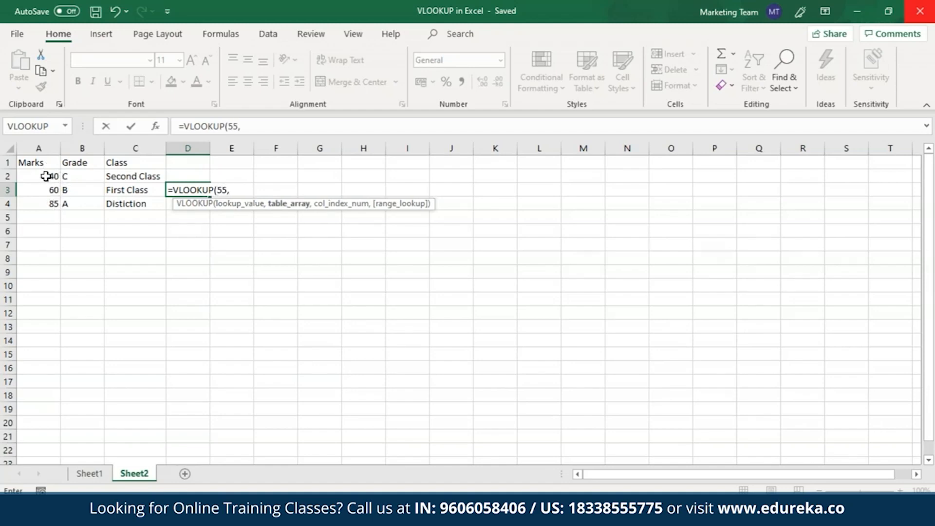
pyautogui.moveTo(40, 171); pyautogui.dragTo(125, 200)
pyautogui.write(',')
pyautogui.write('2:C4,2,')
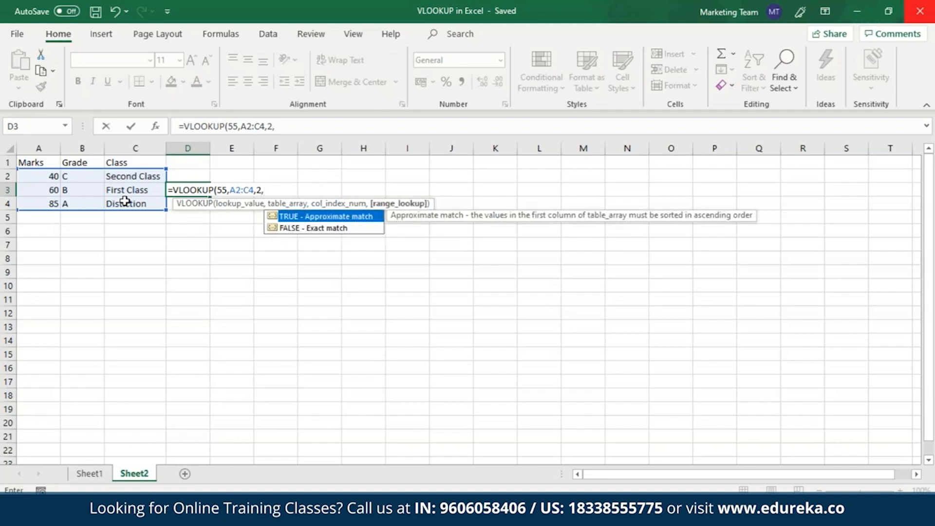
pyautogui.write('TRUE')
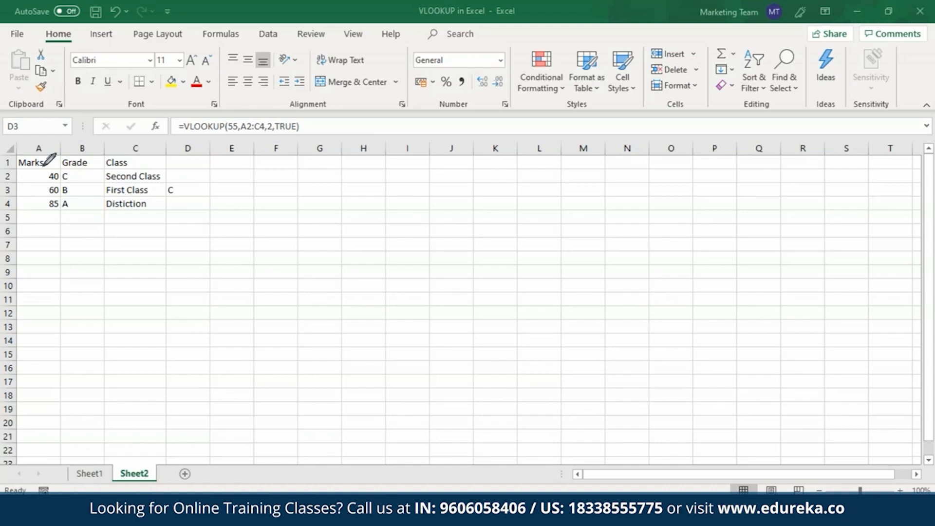
pyautogui.moveTo(44, 170)
pyautogui.mouseDown()
pyautogui.moveTo(45, 184)
pyautogui.moveTo(57, 174)
pyautogui.mouseUp()
pyautogui.moveTo(47, 184)
pyautogui.mouseDown()
pyautogui.moveTo(85, 184)
pyautogui.moveTo(77, 191)
pyautogui.mouseUp()
pyautogui.press('Escape')
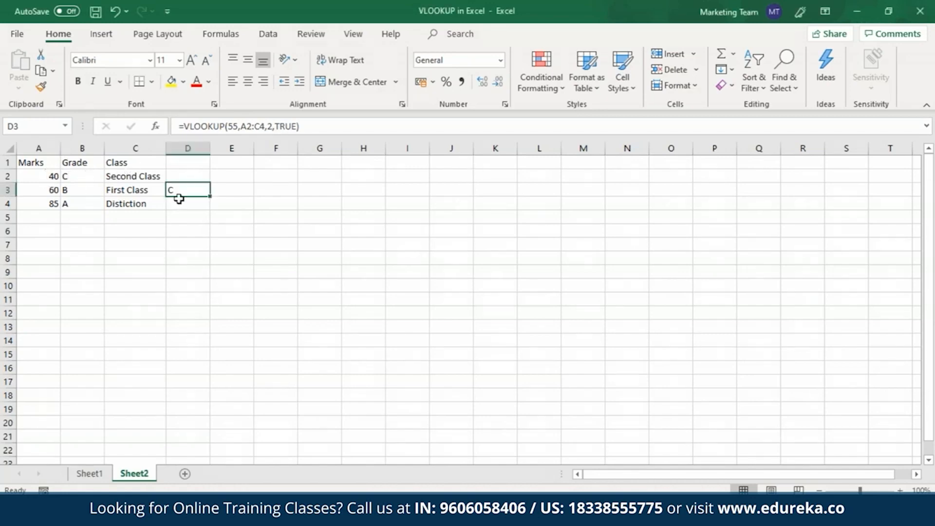
# Change the lookup value of the VLOOKUP formula in cell D3 to 75
pyautogui.click(236, 126)
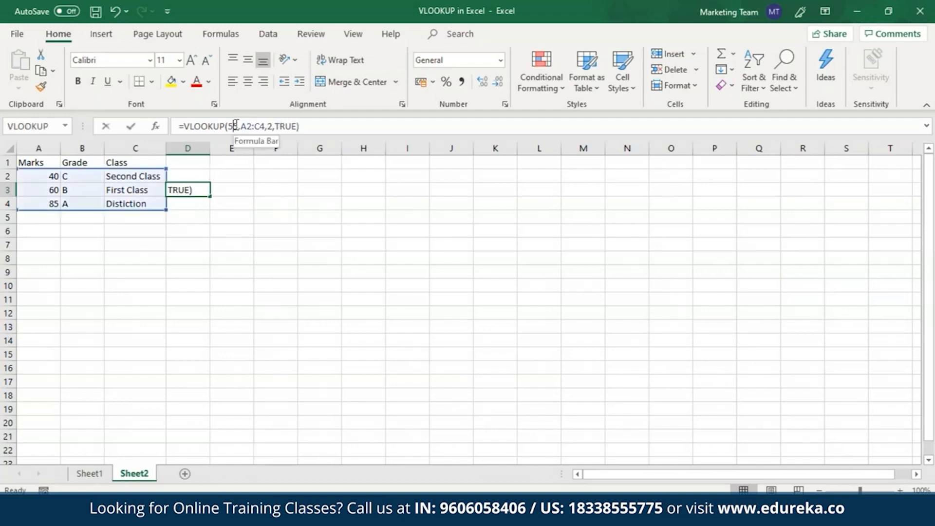
pyautogui.press('BackSpace')
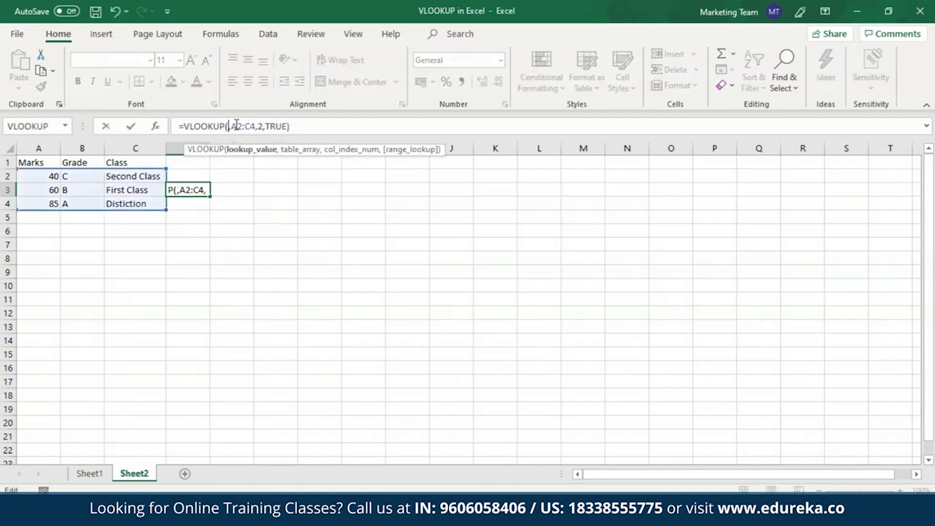
pyautogui.press('Return')
pyautogui.click(183, 190)
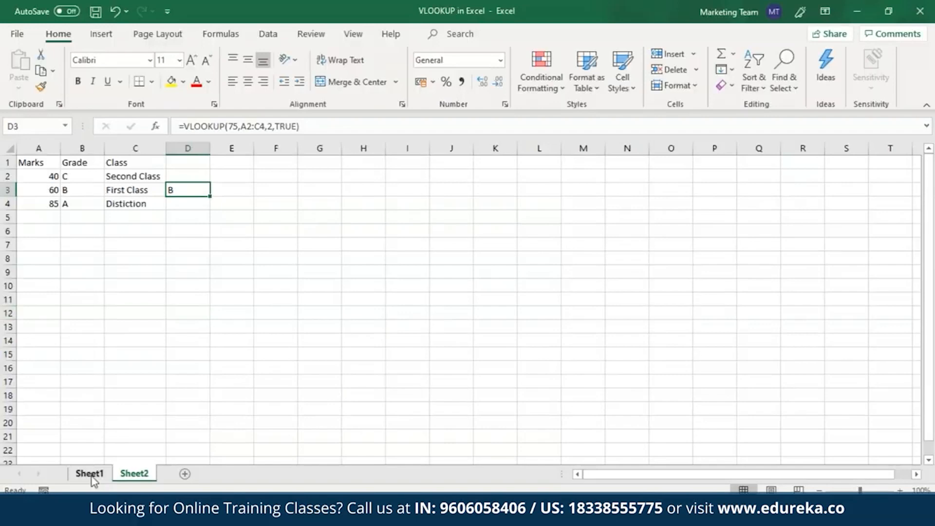
# Switch to Sheet1 and examine the duplicate 105 entries in the ID column
pyautogui.click(89, 474)
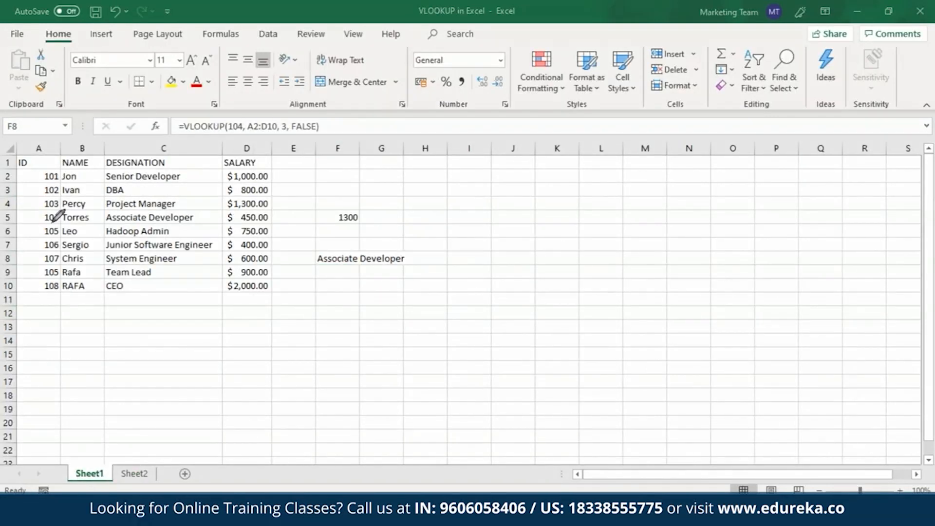
pyautogui.moveTo(52, 222)
pyautogui.mouseDown()
pyautogui.moveTo(46, 239)
pyautogui.moveTo(68, 233)
pyautogui.moveTo(55, 220)
pyautogui.mouseUp()
pyautogui.moveTo(44, 274); pyautogui.dragTo(57, 262)
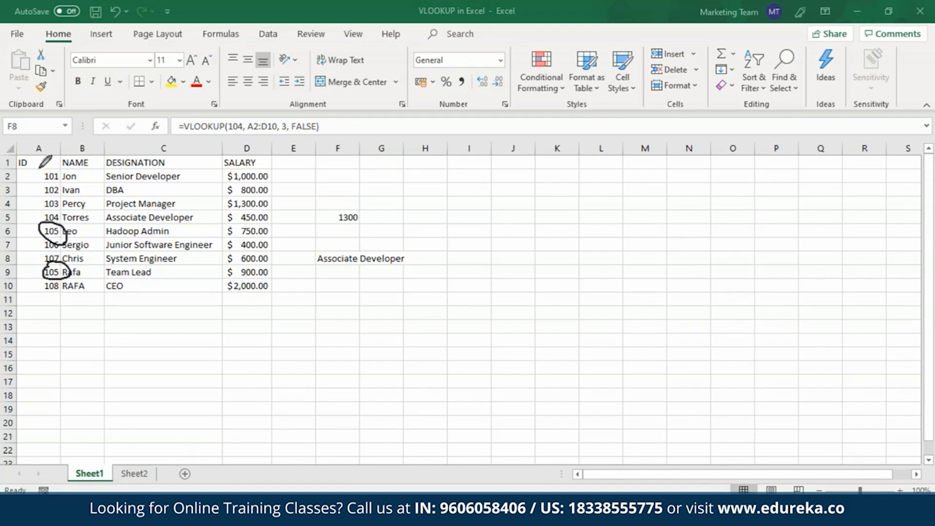
pyautogui.moveTo(39, 167)
pyautogui.mouseDown()
pyautogui.moveTo(30, 232)
pyautogui.moveTo(28, 226)
pyautogui.moveTo(38, 229)
pyautogui.mouseUp()
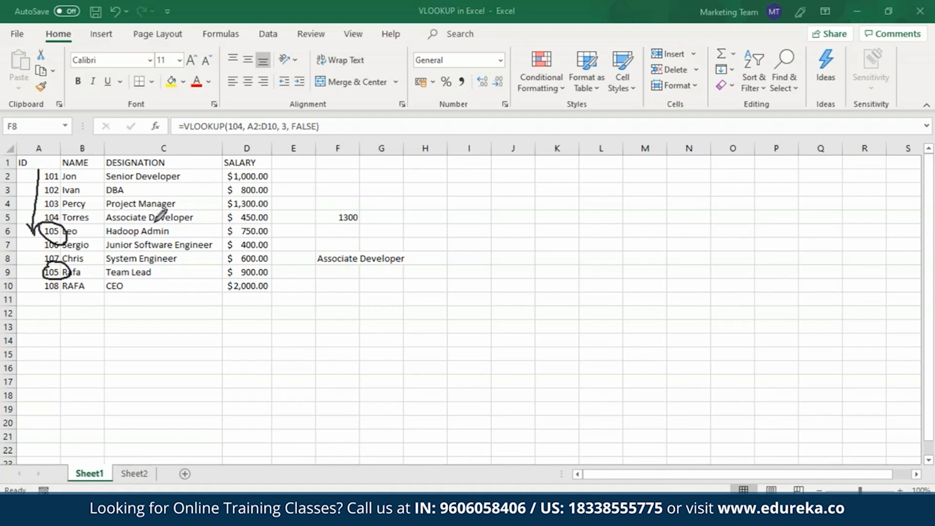
pyautogui.press('Escape')
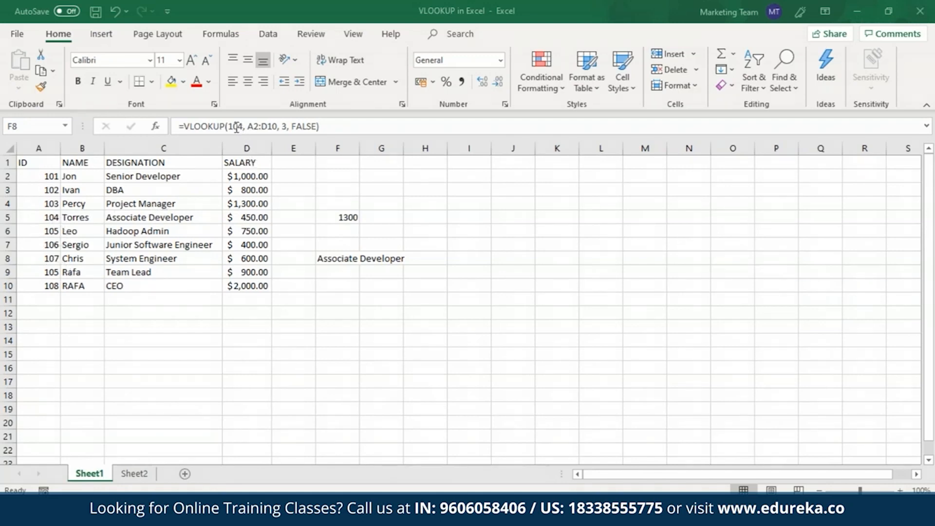
# Change the lookup value of the VLOOKUP formula in cell F8 to 105
pyautogui.press('Right')
pyautogui.press('Left')
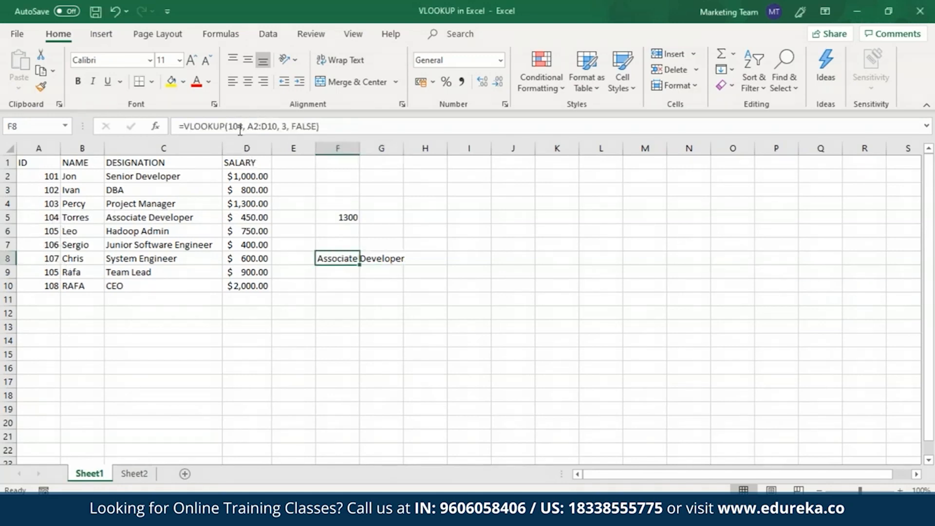
pyautogui.doubleClick(244, 126)
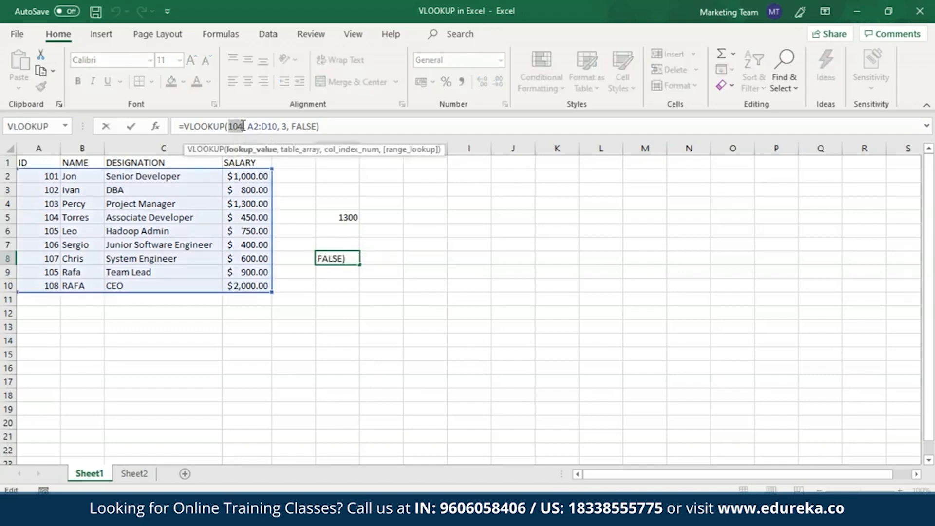
pyautogui.click(243, 125)
pyautogui.press('BackSpace')
pyautogui.write('5')
pyautogui.press('Return')
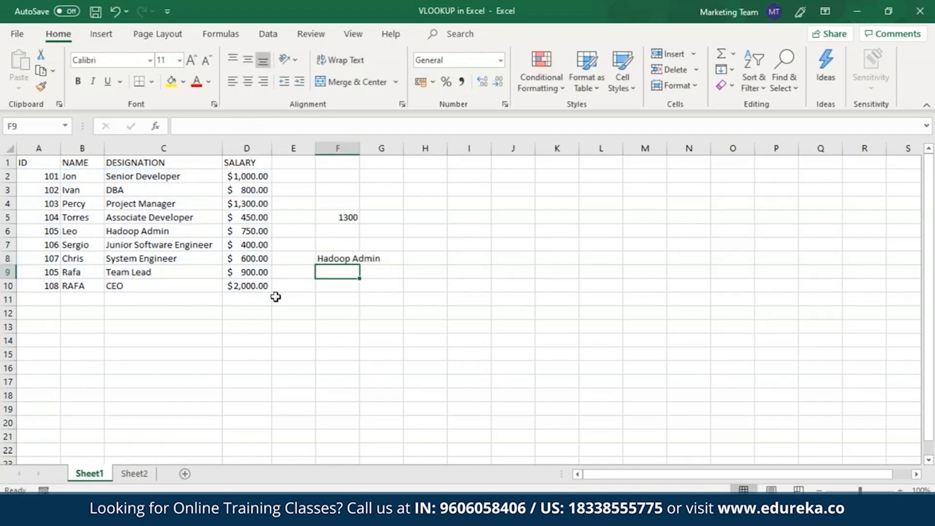
pyautogui.click(337, 259)
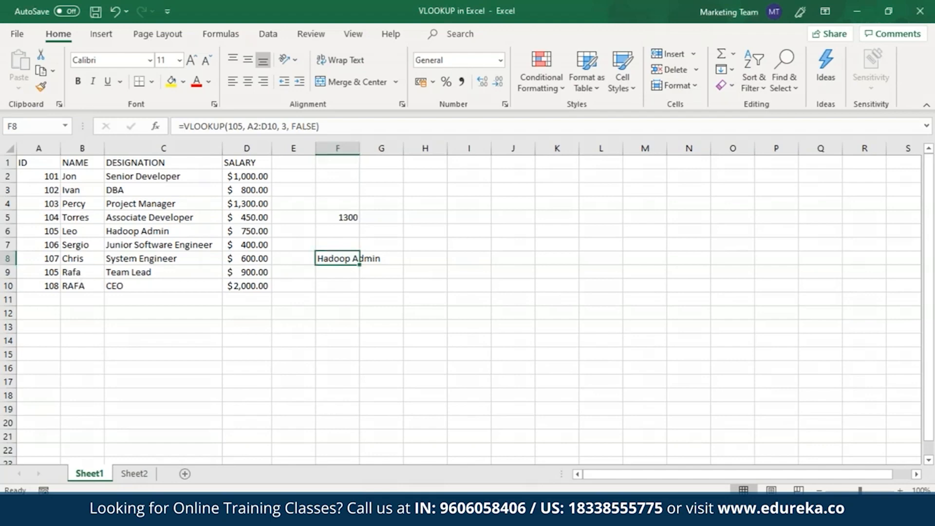
# Examine the ID column and the two names in rows 9 and 10 of the employee table that differ only in letter case
pyautogui.click(77, 271)
pyautogui.click(80, 286)
pyautogui.click(331, 286)
pyautogui.press('Return')
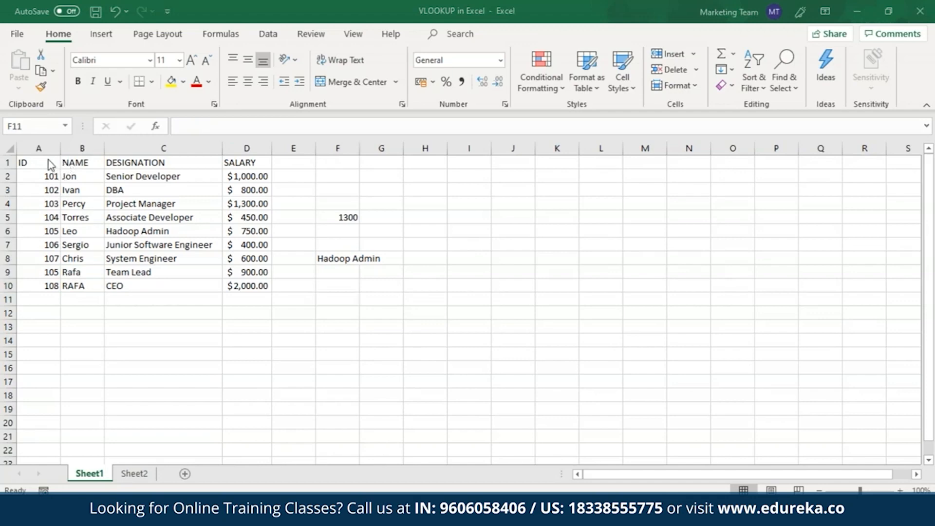
pyautogui.moveTo(48, 164); pyautogui.dragTo(50, 286)
pyautogui.moveTo(63, 162); pyautogui.dragTo(105, 166)
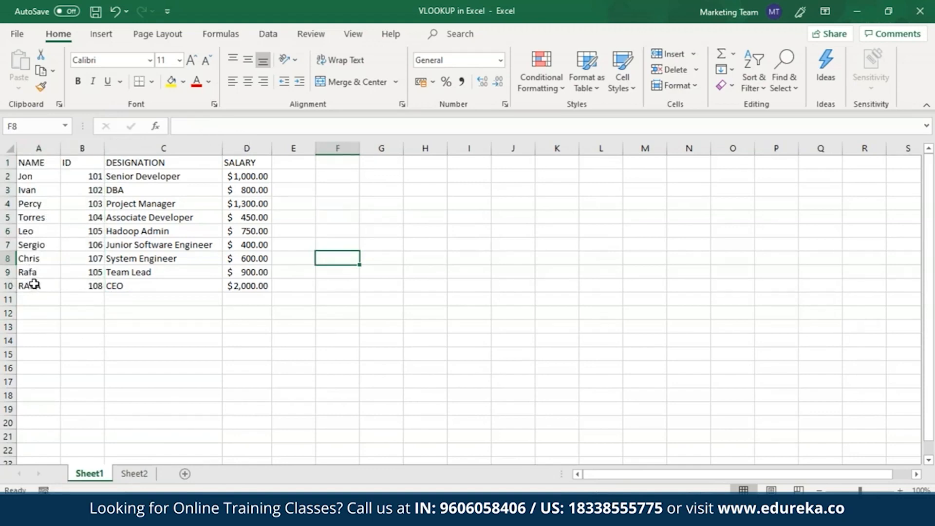
# Enter a VLOOKUP formula in F8 that finds the quoted uppercase name from A10 in A2:D10 and returns column 4, with FALSE
pyautogui.click(205, 124)
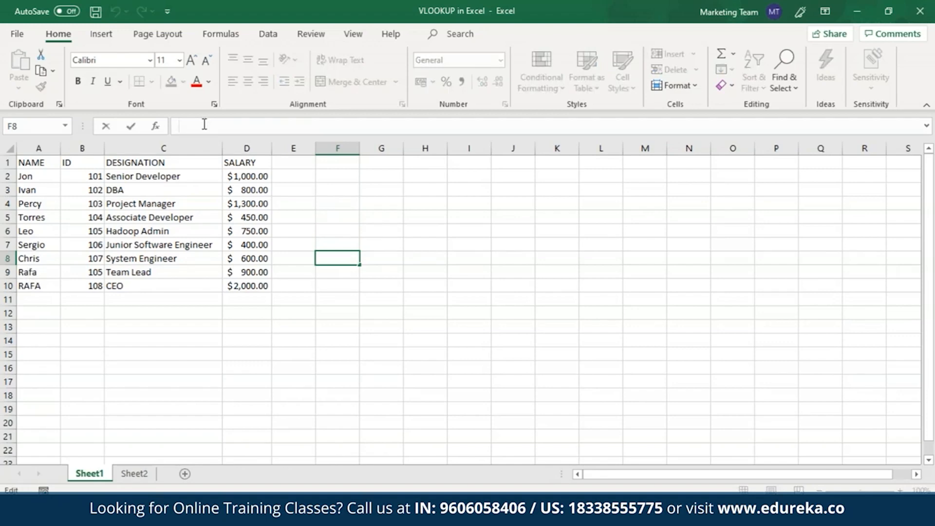
pyautogui.write('=VLOOKUP(')
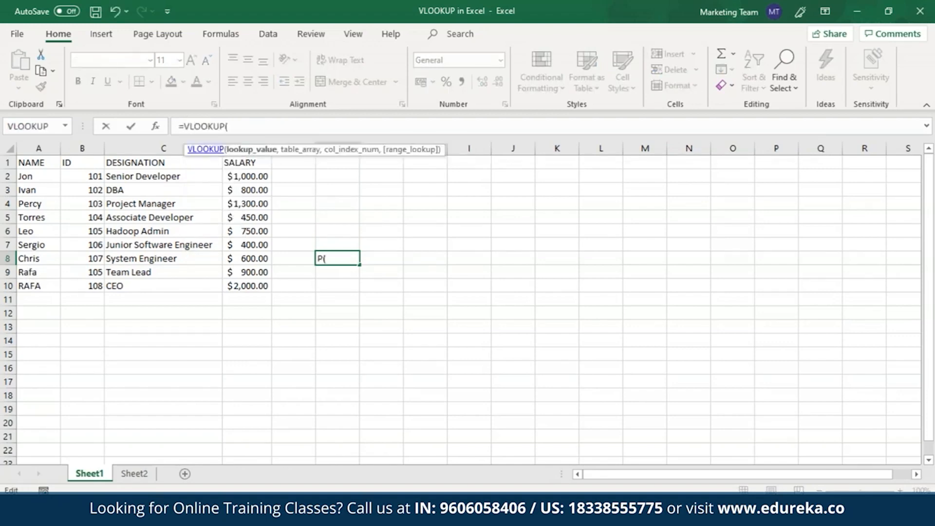
pyautogui.write('"RAFA",')
pyautogui.moveTo(29, 177); pyautogui.dragTo(251, 289)
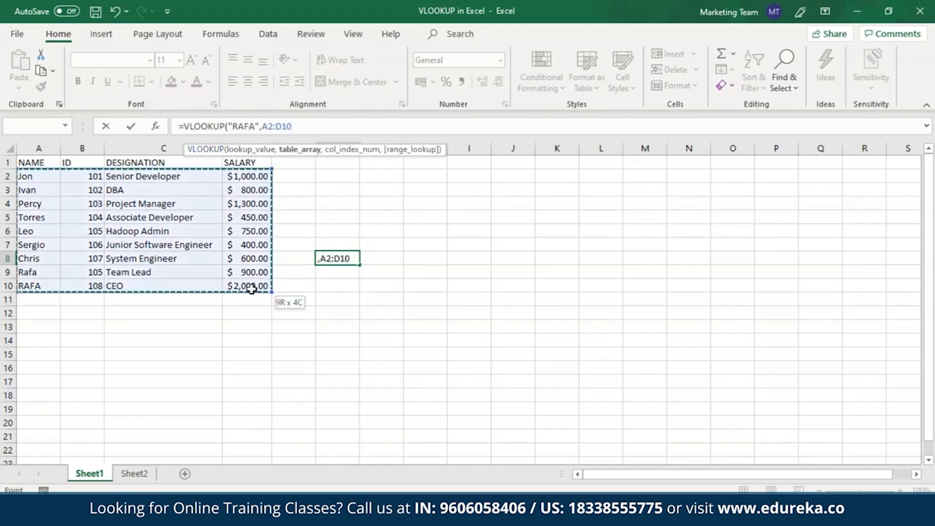
pyautogui.write(',4')
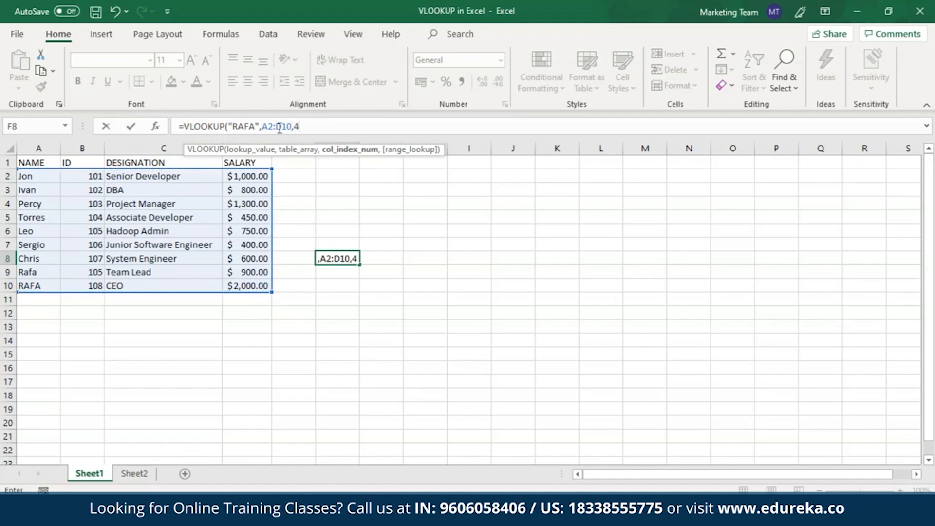
pyautogui.write(',')
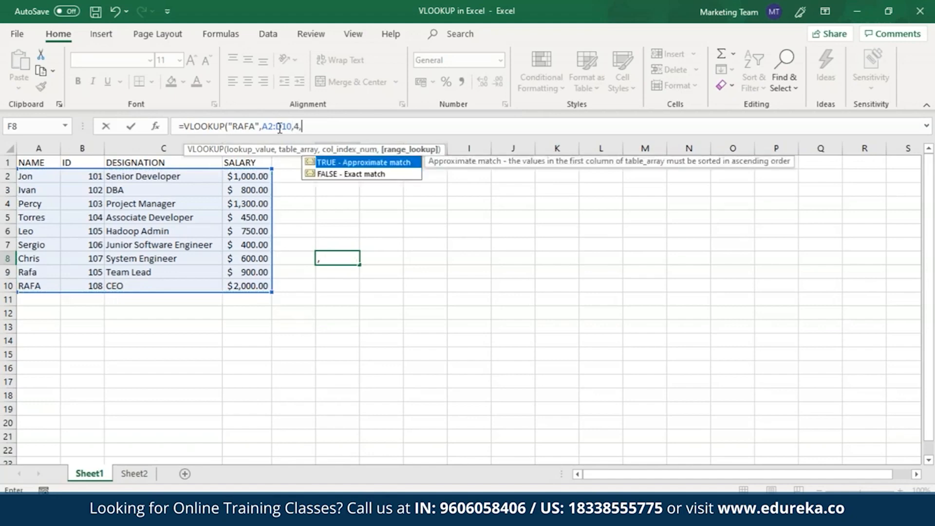
pyautogui.write('FALSE')
pyautogui.press('Return')
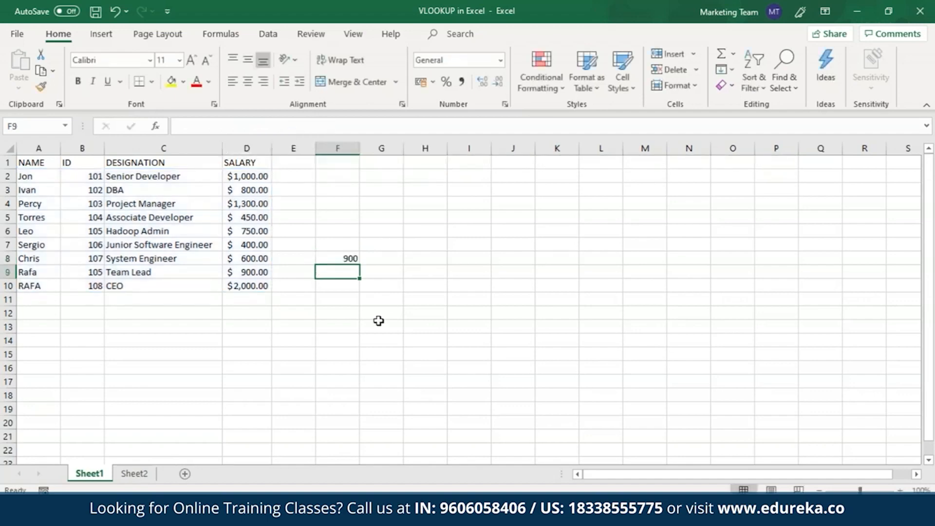
# Compare the lookup value of the formula in F8 with the name and salary in row 9
pyautogui.click(336, 260)
pyautogui.moveTo(250, 112)
pyautogui.mouseDown()
pyautogui.moveTo(229, 117)
pyautogui.moveTo(233, 134)
pyautogui.moveTo(262, 130)
pyautogui.moveTo(247, 115)
pyautogui.mouseUp()
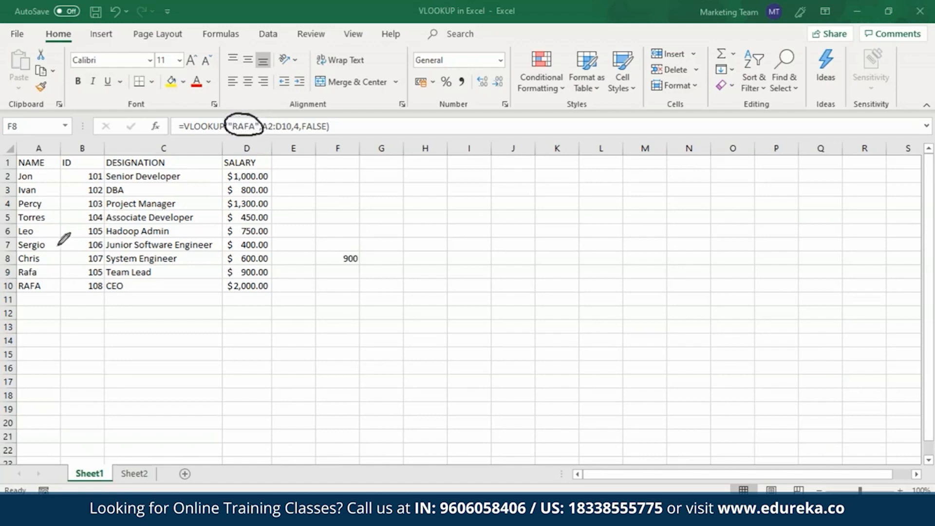
pyautogui.moveTo(32, 276)
pyautogui.mouseDown()
pyautogui.moveTo(45, 273)
pyautogui.moveTo(25, 263)
pyautogui.mouseUp()
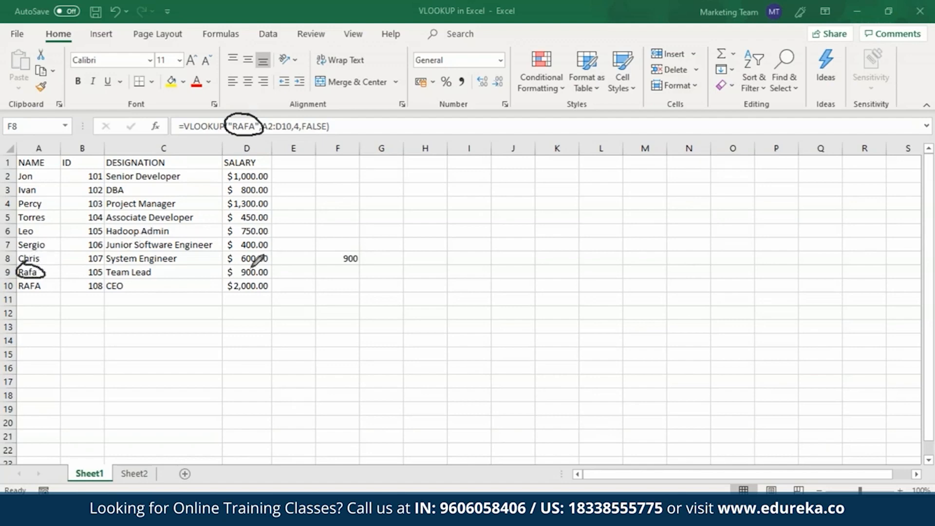
pyautogui.moveTo(250, 264)
pyautogui.mouseDown()
pyautogui.moveTo(266, 275)
pyautogui.moveTo(265, 257)
pyautogui.moveTo(248, 260)
pyautogui.mouseUp()
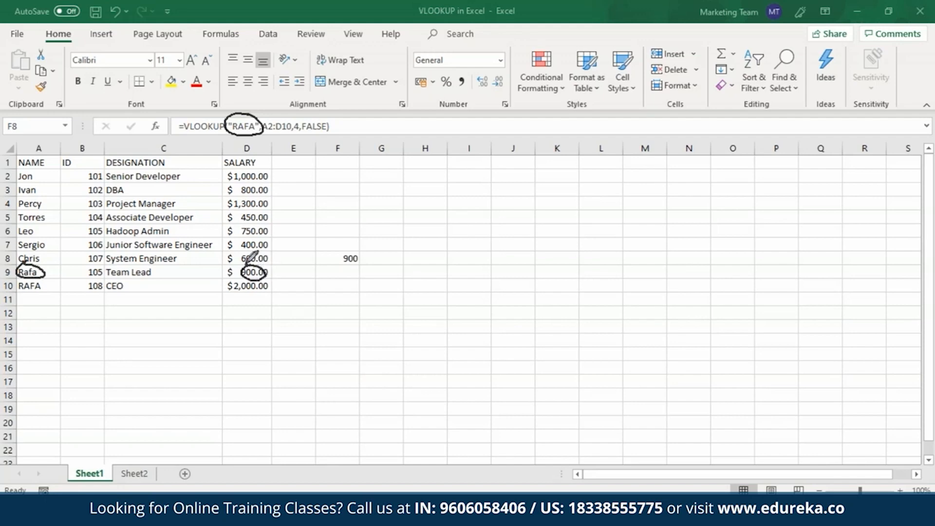
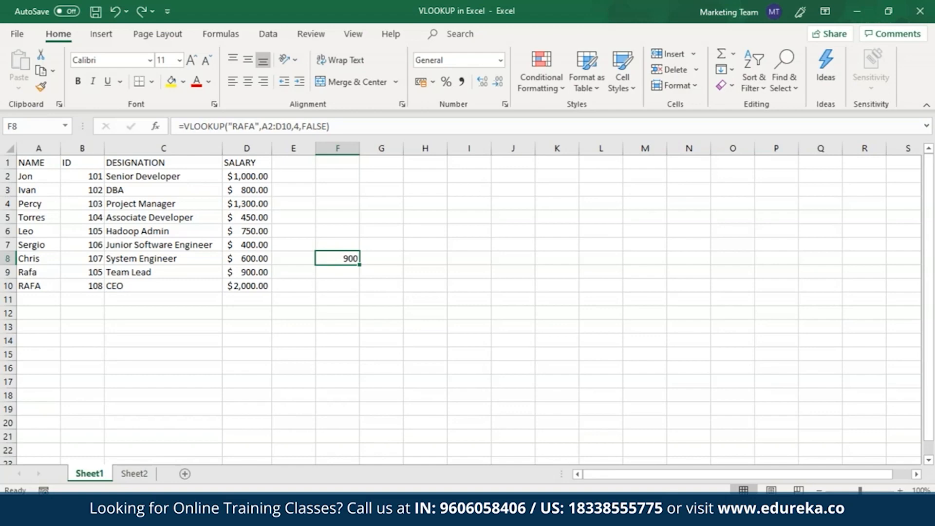
# Try clearing the Range_lookup argument of the VLOOKUP formula in F8 through its function arguments
pyautogui.click(156, 129)
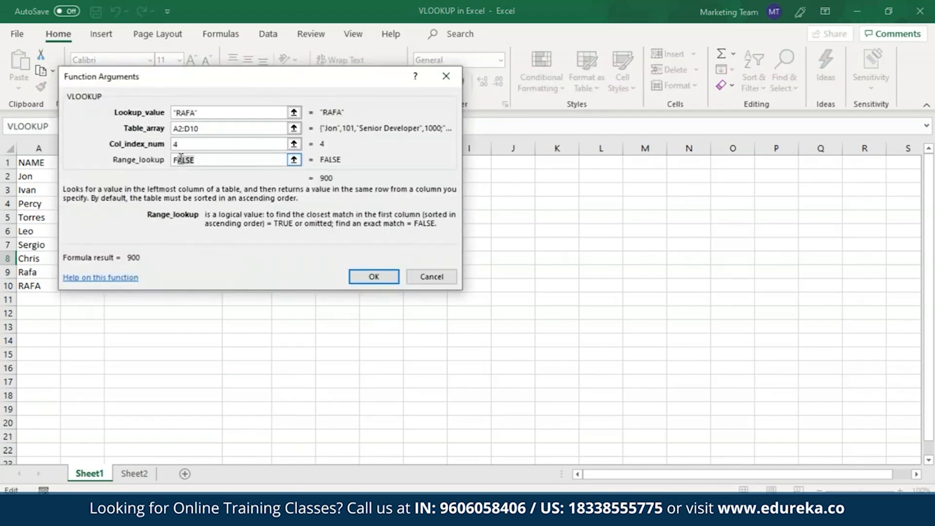
pyautogui.doubleClick(180, 160)
pyautogui.press('BackSpace')
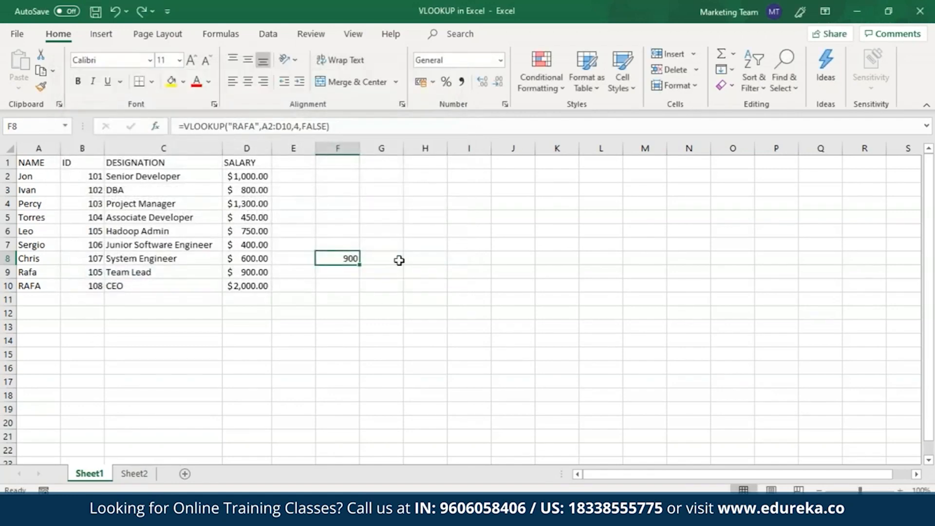
# Enter a VLOOKUP formula in F6 with the uppercase name from A10 unquoted, table array A2:D10, column index 3 and FALSE
pyautogui.click(339, 231)
pyautogui.write('=')
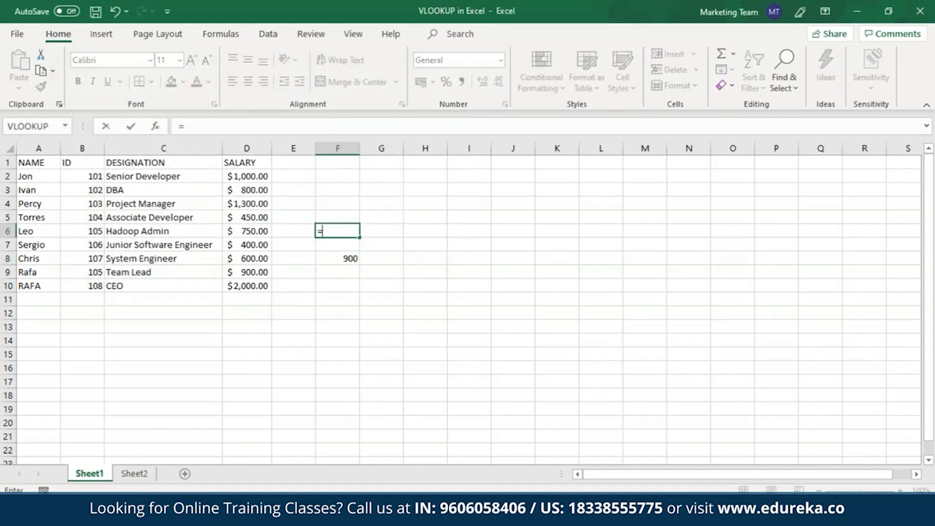
pyautogui.write('VLOO')
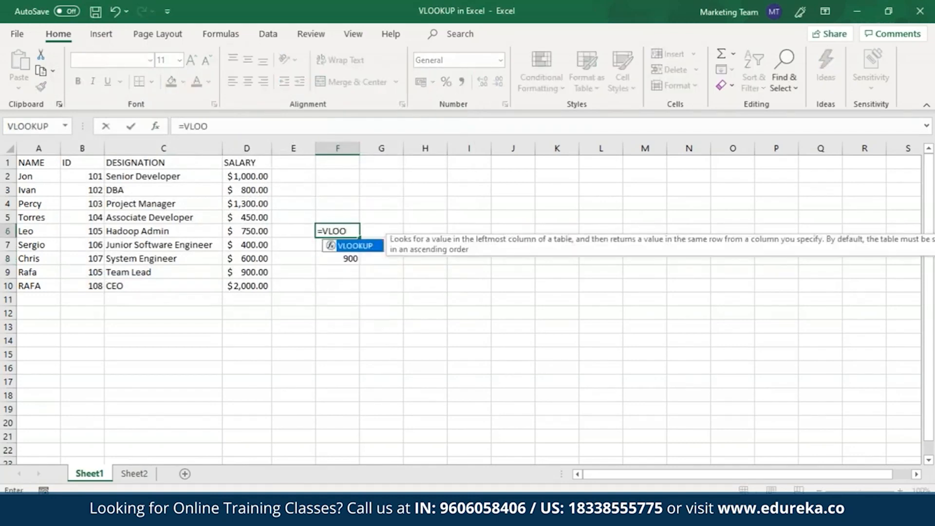
pyautogui.press('Tab')
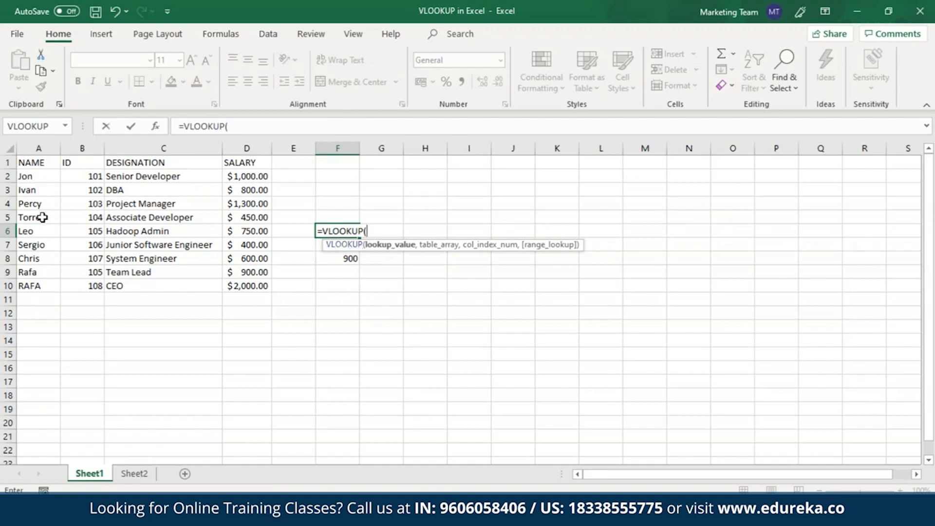
pyautogui.write('R')
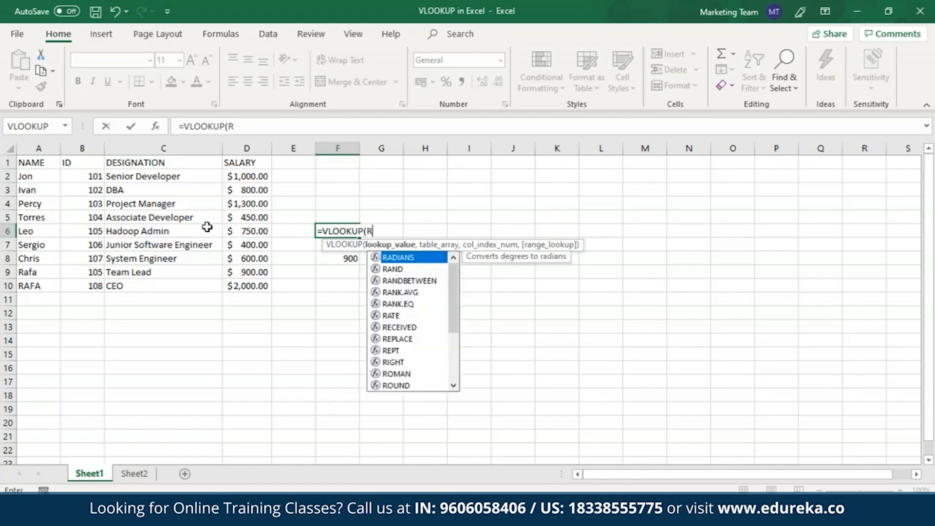
pyautogui.write('afa,')
pyautogui.moveTo(25, 176); pyautogui.dragTo(249, 285)
pyautogui.write(',')
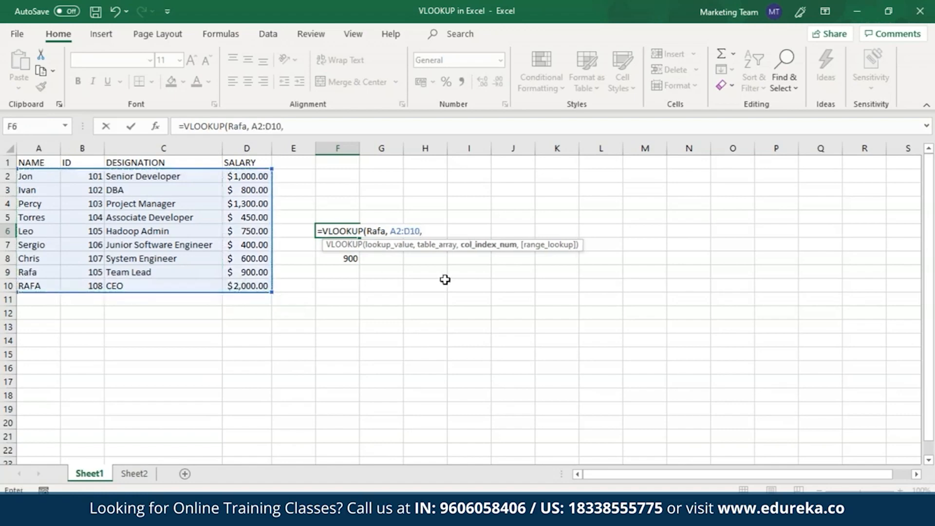
pyautogui.write('3,')
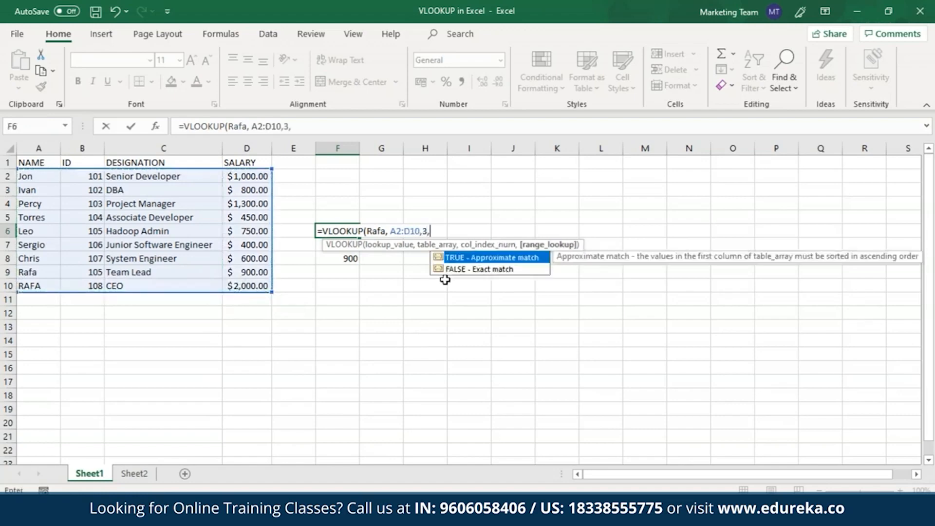
pyautogui.write('FALSE)')
pyautogui.click(374, 231)
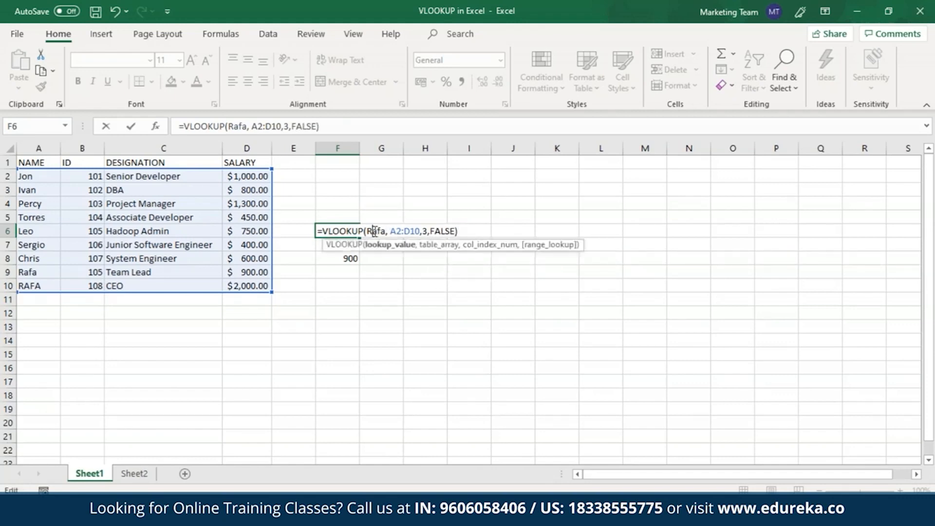
pyautogui.press('Return')
# Check the error options of F6, and enclose the Lookup_value of its VLOOKUP in double quotation marks through the function arguments
pyautogui.click(350, 232)
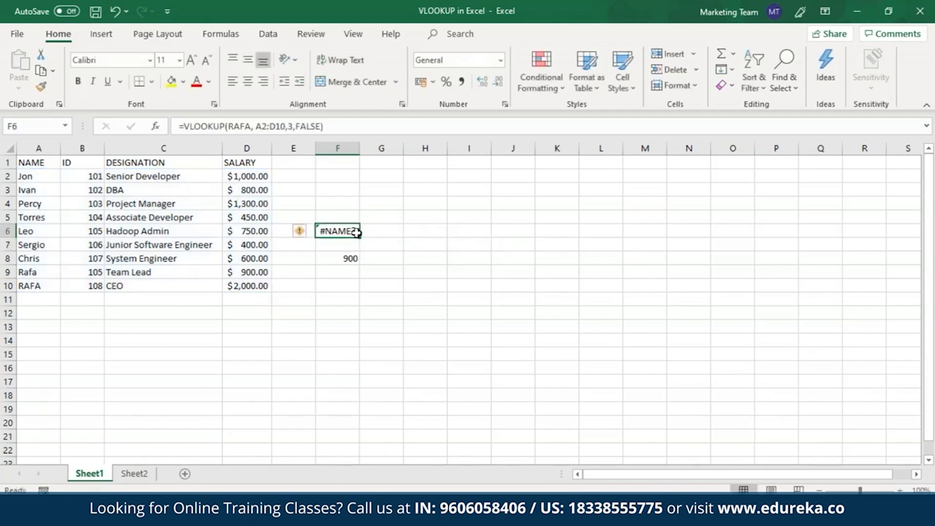
pyautogui.click(301, 233)
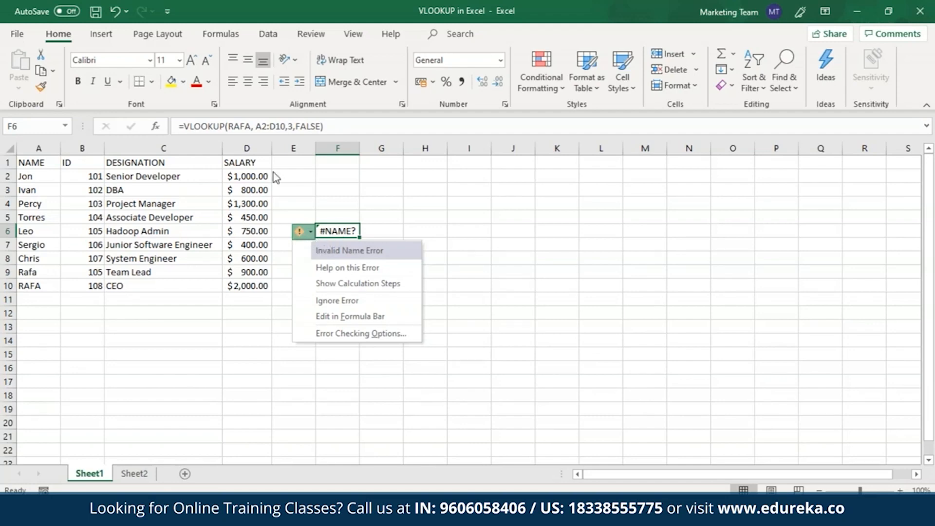
pyautogui.click(157, 125)
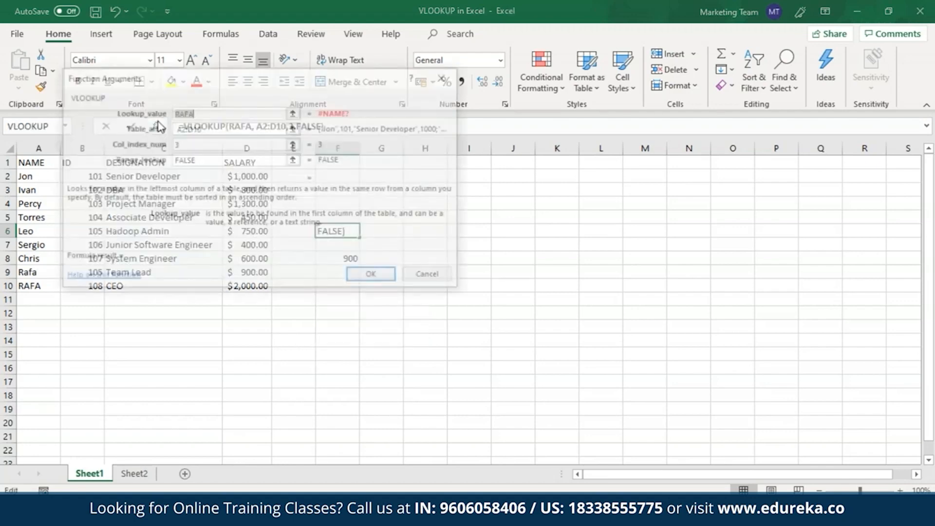
pyautogui.write("'")
pyautogui.press('Left')
pyautogui.press('Left')
pyautogui.press('Left')
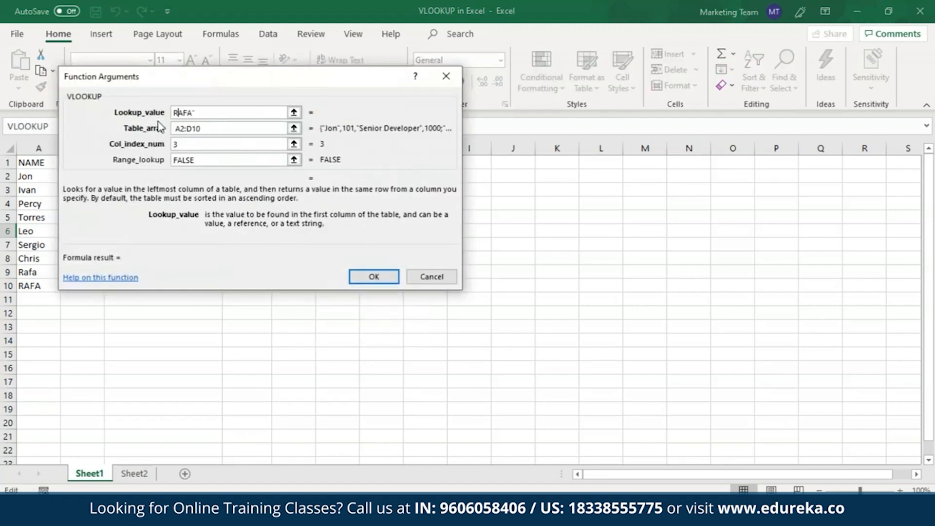
pyautogui.write('"')
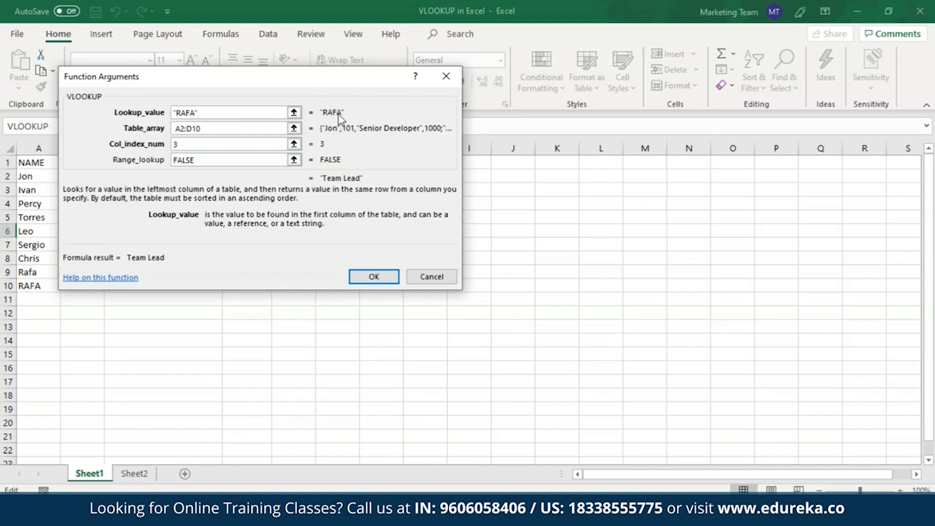
pyautogui.click(372, 276)
pyautogui.click(337, 231)
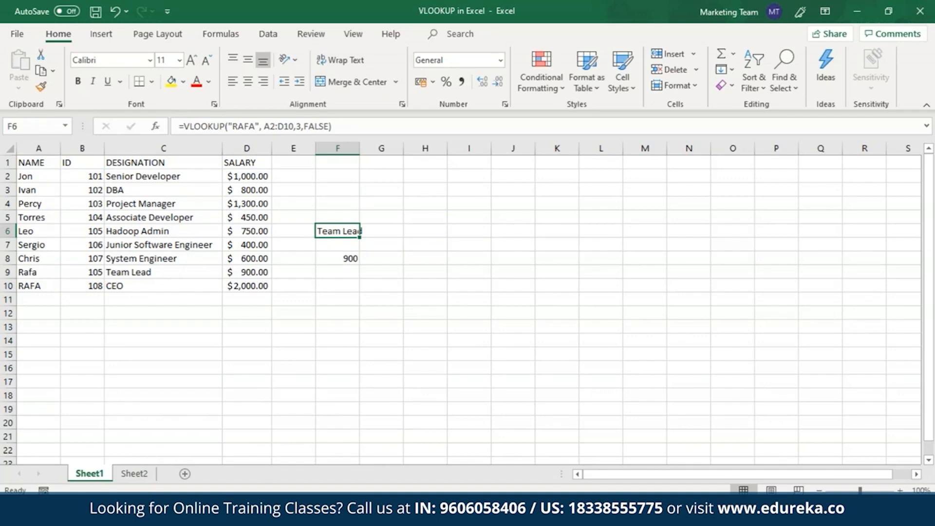
# Replace the lookup value of the VLOOKUP formula in F6 with a name that is missing from the employee table
pyautogui.doubleClick(340, 231)
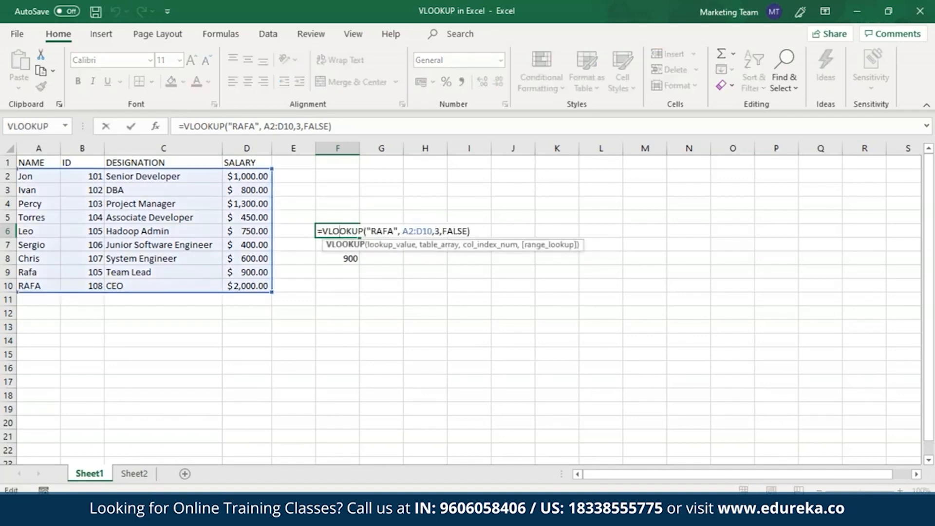
pyautogui.click(256, 127)
pyautogui.press('BackSpace')
pyautogui.press('BackSpace')
pyautogui.press('BackSpace')
pyautogui.press('BackSpace')
pyautogui.write('Loris')
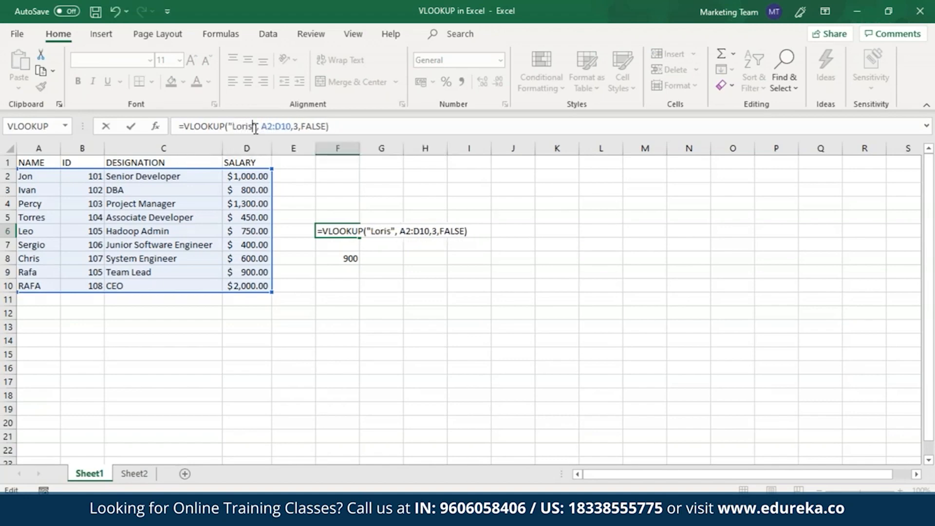
pyautogui.press('Return')
pyautogui.click(333, 230)
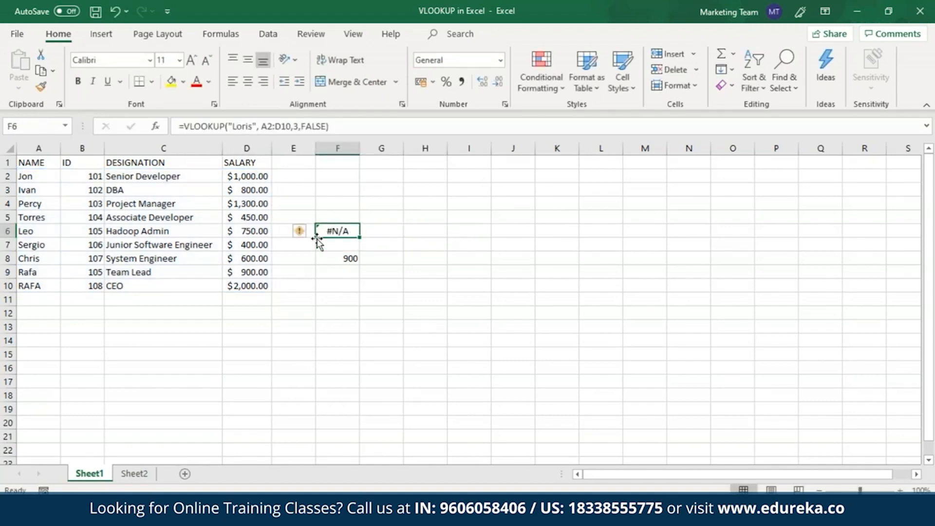
# Replace the lookup value of the VLOOKUP formula in F6 with the name from A7
pyautogui.doubleClick(347, 232)
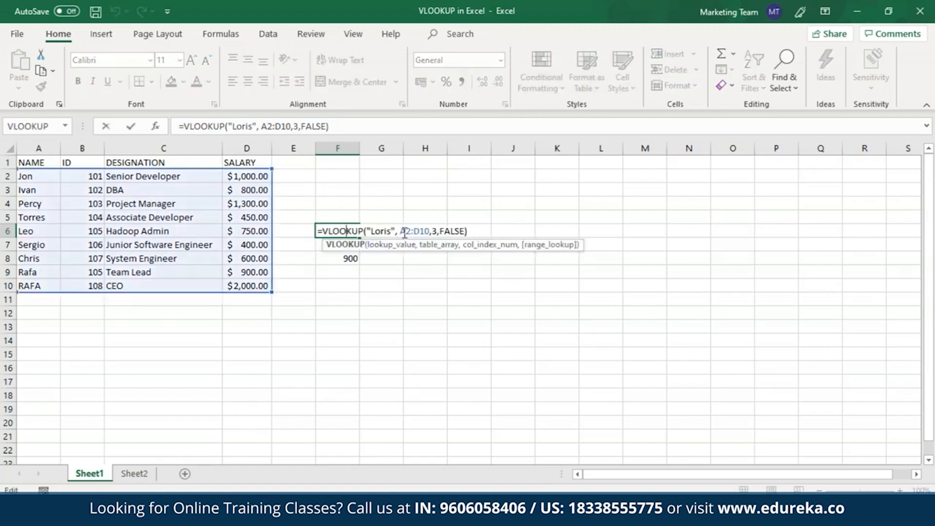
pyautogui.click(392, 231)
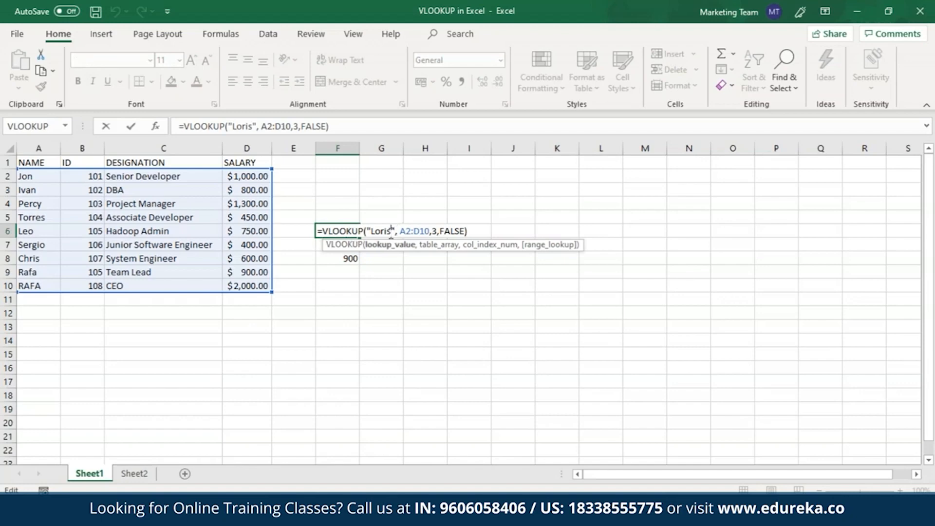
pyautogui.press('BackSpace')
pyautogui.press('BackSpace')
pyautogui.press('BackSpace')
pyautogui.press('BackSpace')
pyautogui.press('BackSpace')
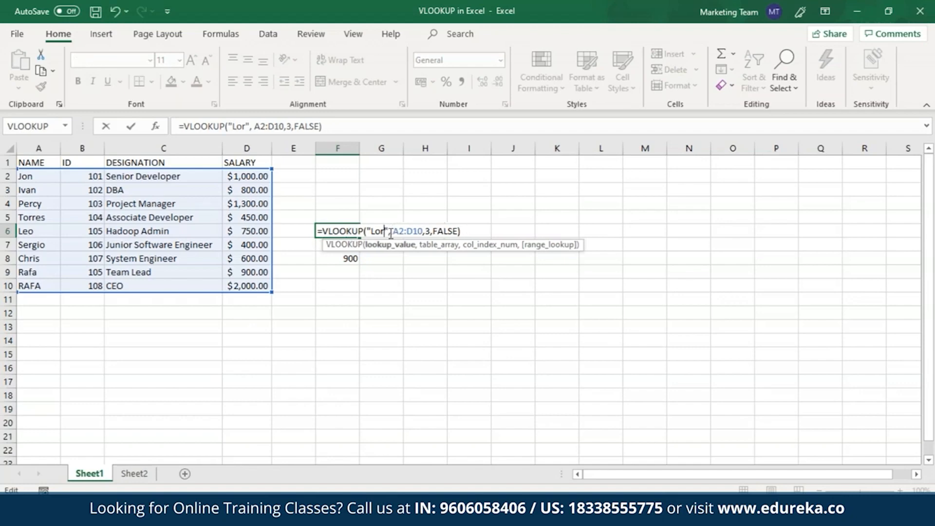
pyautogui.write('Sergio')
# Set the column index number of the VLOOKUP formula in F6 to 7
pyautogui.press('Right')
pyautogui.press('Right')
pyautogui.press('Right')
pyautogui.press('Right')
pyautogui.press('Right')
pyautogui.press('Right')
pyautogui.press('Right')
pyautogui.press('Right')
pyautogui.press('Right')
pyautogui.press('Right')
pyautogui.press('Right')
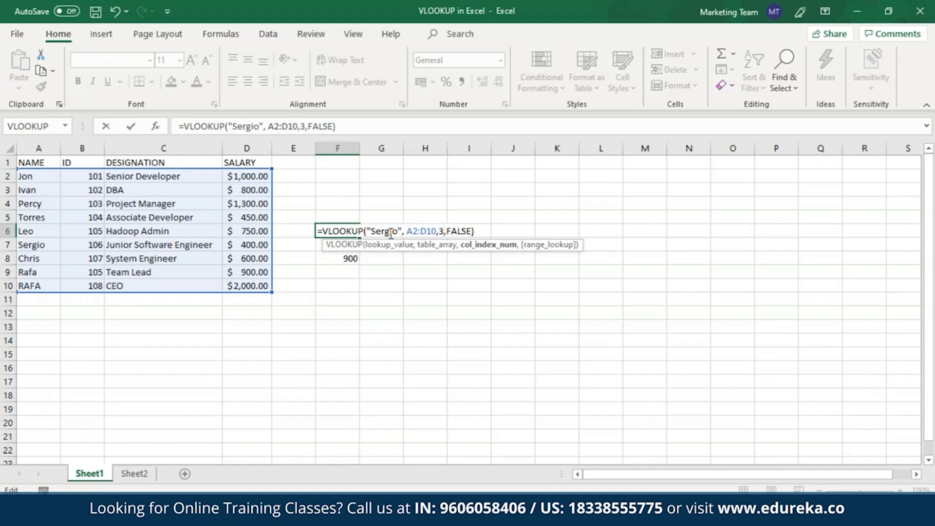
pyautogui.press('BackSpace')
pyautogui.press('Return')
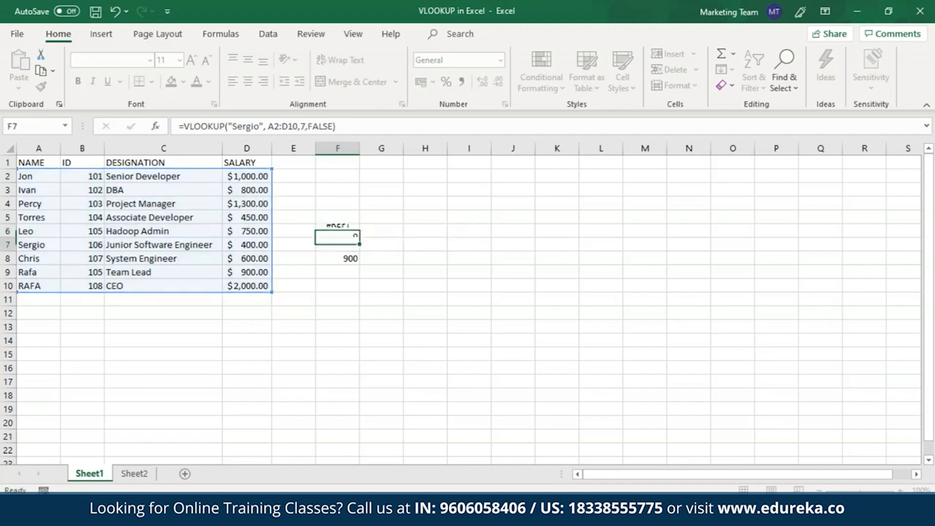
# Set the column index number of the VLOOKUP formula in F6 to 3 and remove its lookup value argument
pyautogui.doubleClick(338, 230)
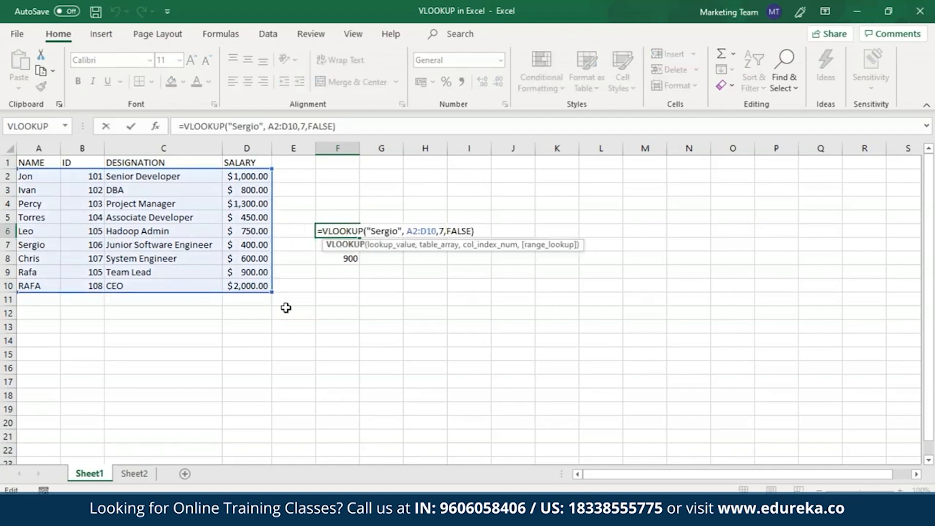
pyautogui.press('Return')
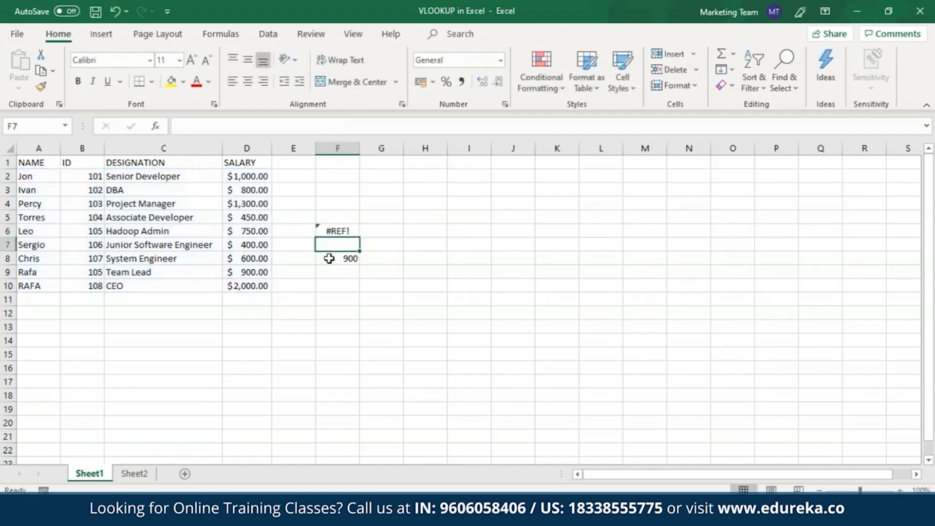
pyautogui.click(346, 230)
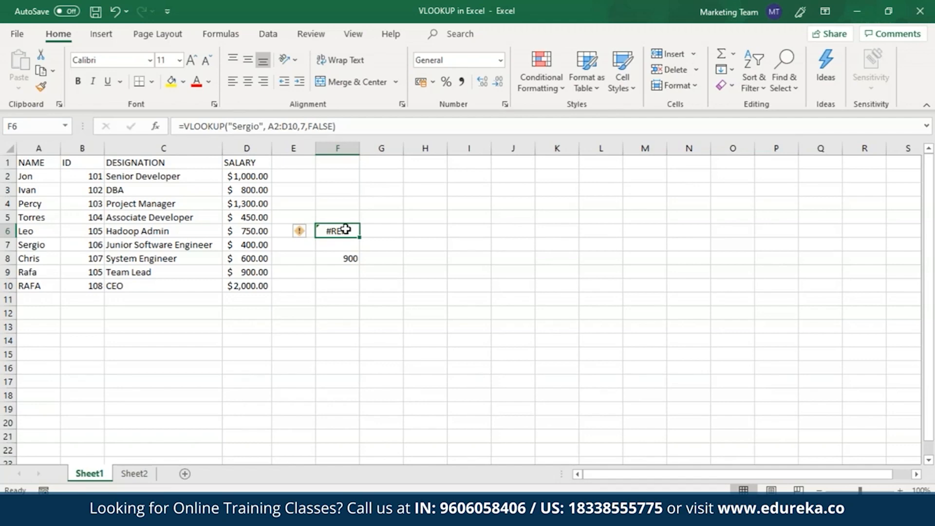
pyautogui.click(307, 128)
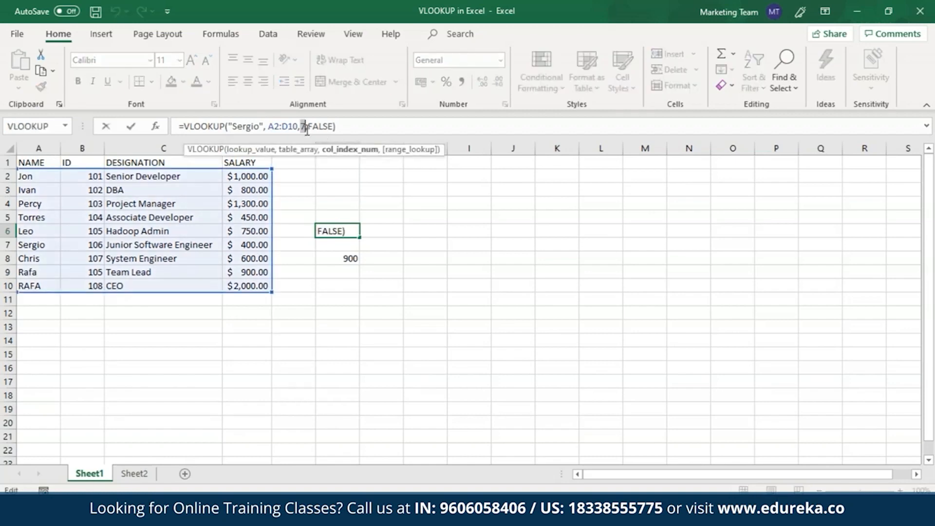
pyautogui.write('3')
pyautogui.moveTo(266, 126); pyautogui.dragTo(231, 122)
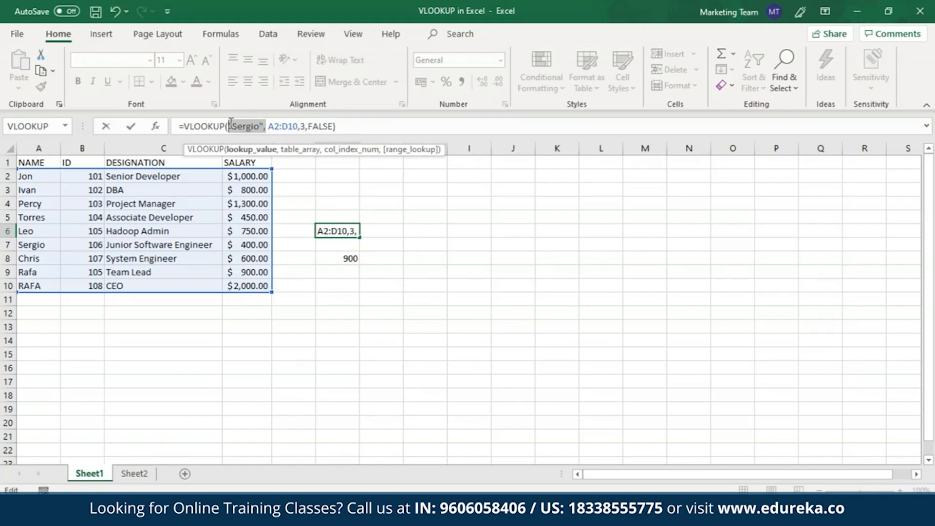
pyautogui.press('Return')
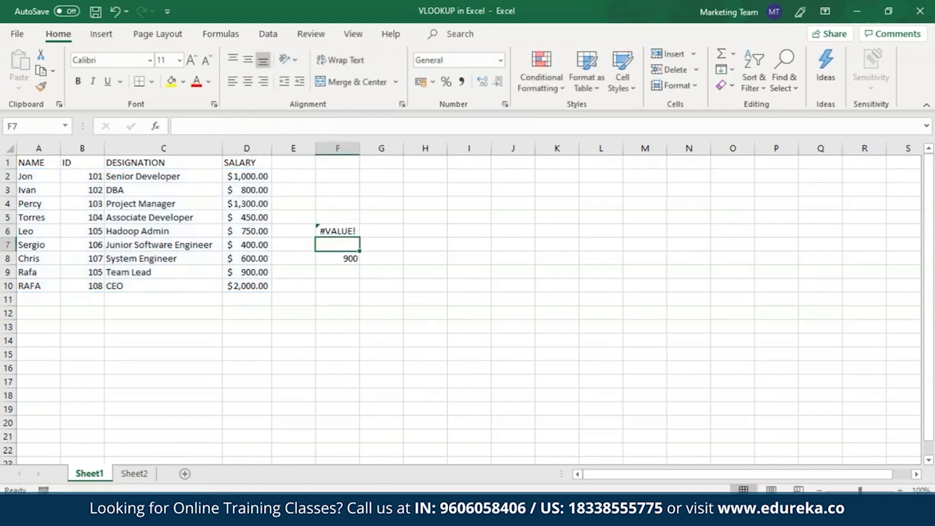
pyautogui.click(330, 229)
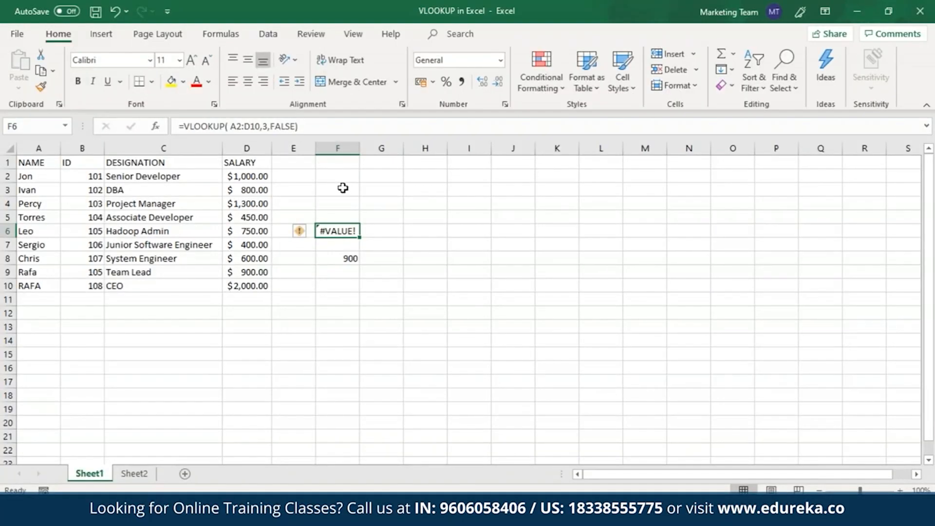
# Enter the employee name from A3 in H6 and the heading Salary in I5
pyautogui.click(427, 228)
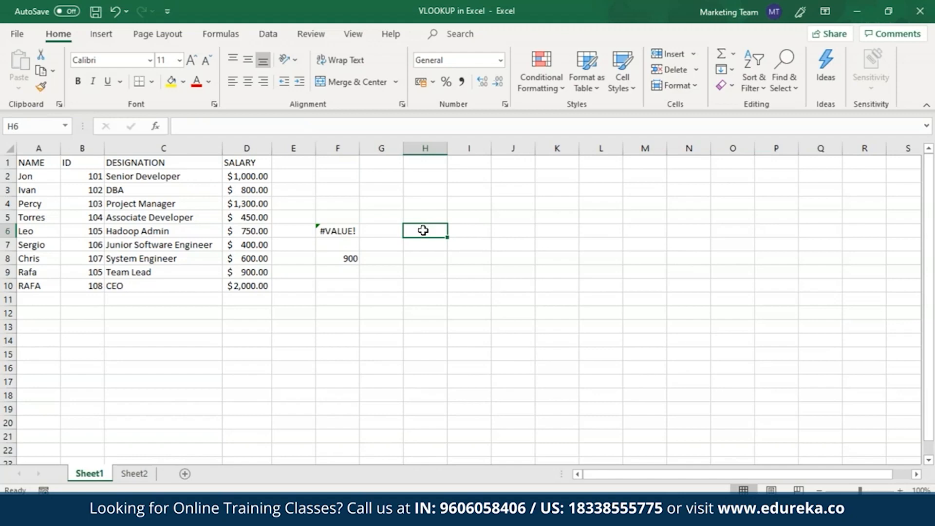
pyautogui.write('Ivan')
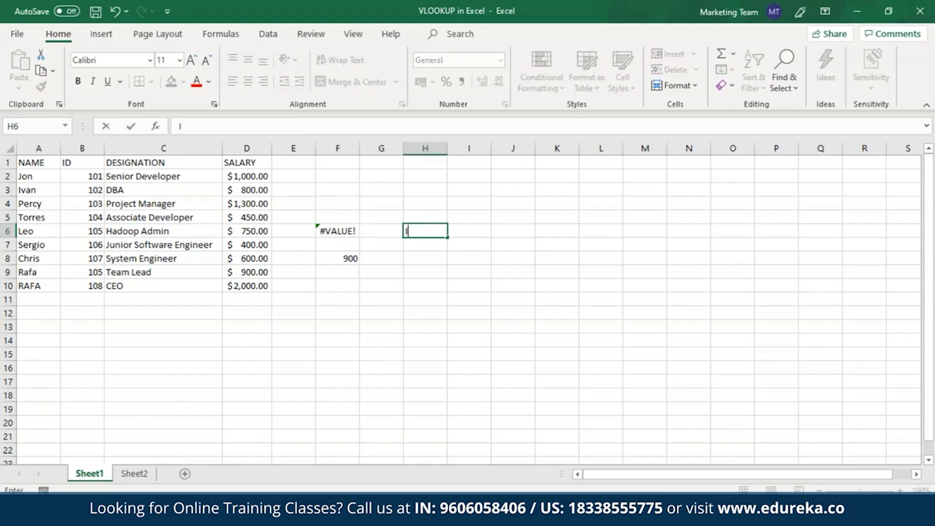
pyautogui.click(460, 217)
pyautogui.write('Salary')
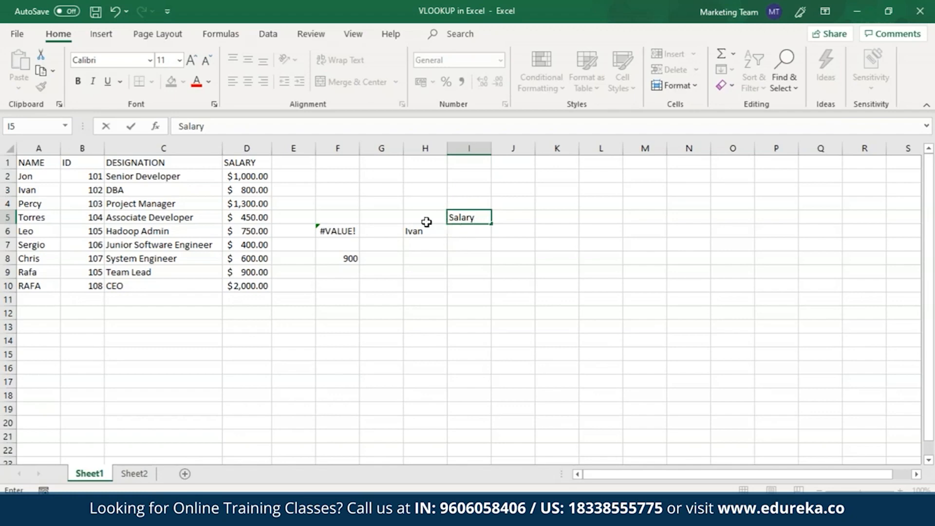
# Start a VLOOKUP formula in I6 with H6 as the lookup value and A1:D10 as the table array
pyautogui.click(456, 232)
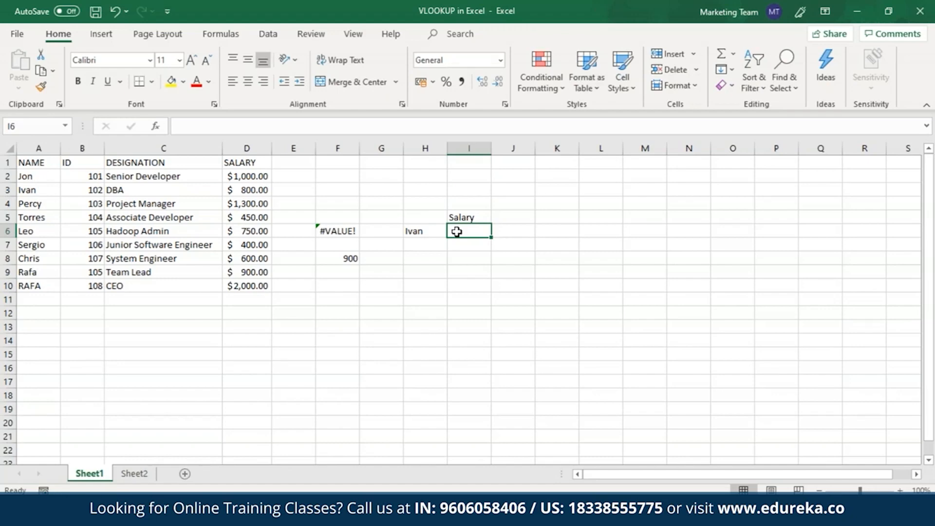
pyautogui.doubleClick(456, 232)
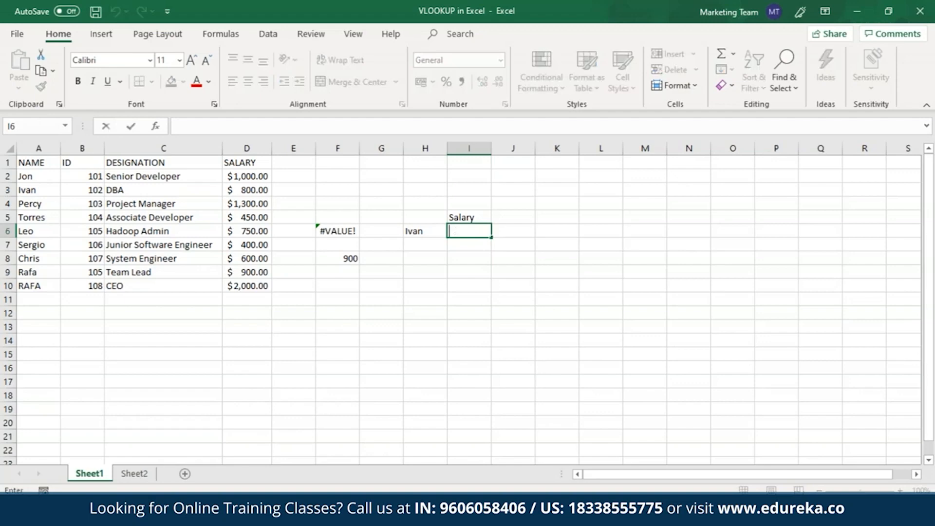
pyautogui.write('=')
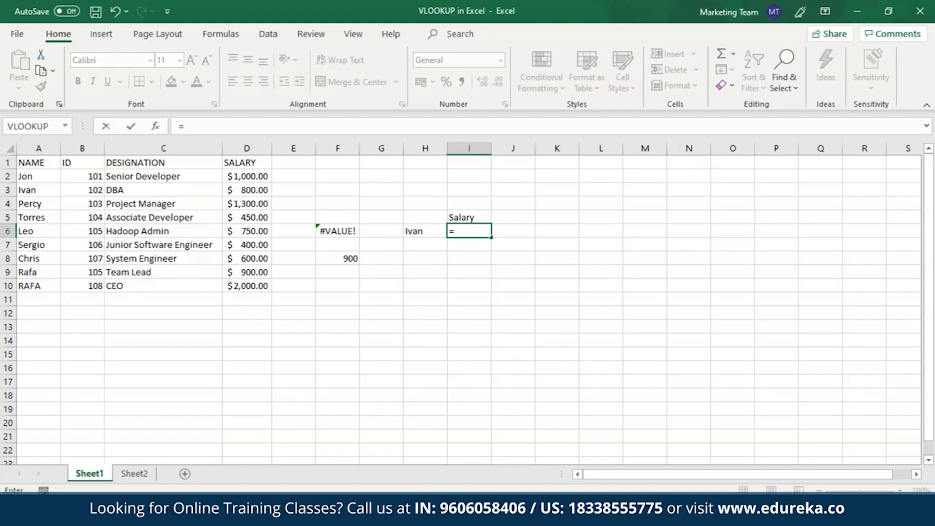
pyautogui.write('VLOOKU')
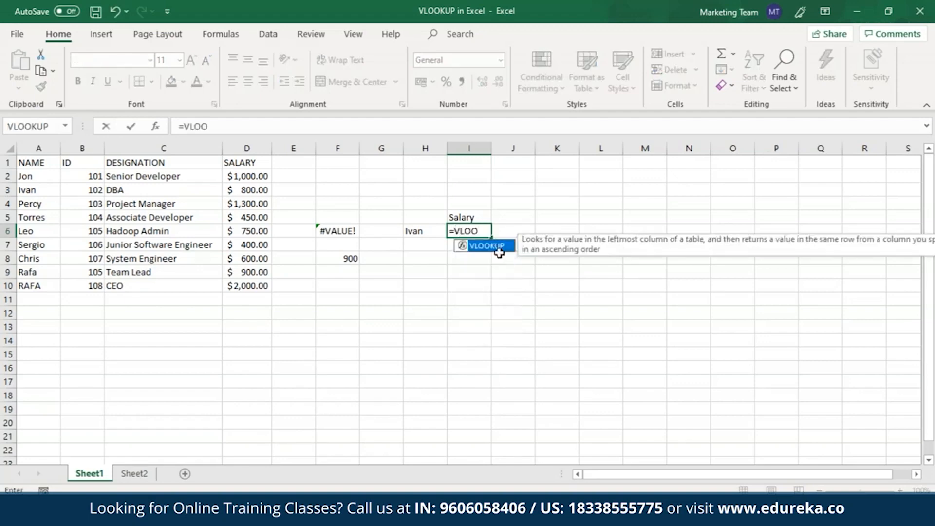
pyautogui.doubleClick(487, 248)
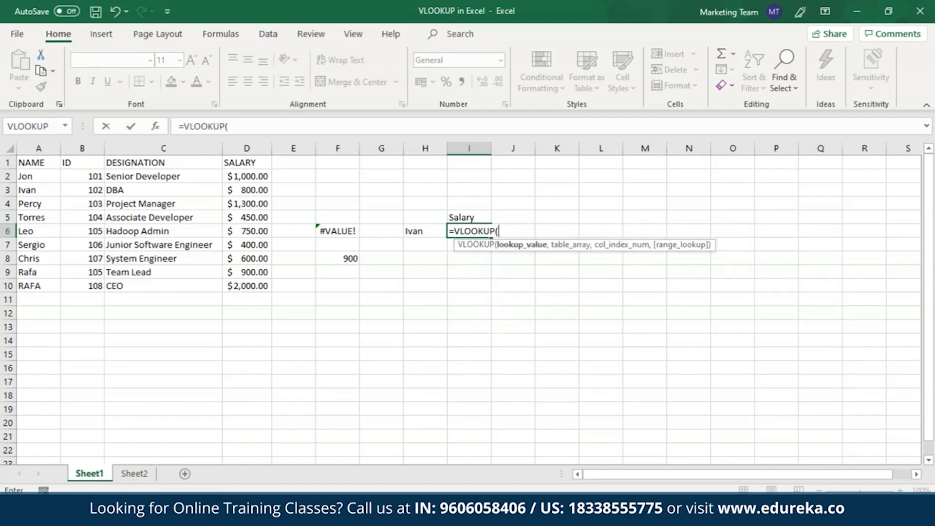
pyautogui.click(432, 230)
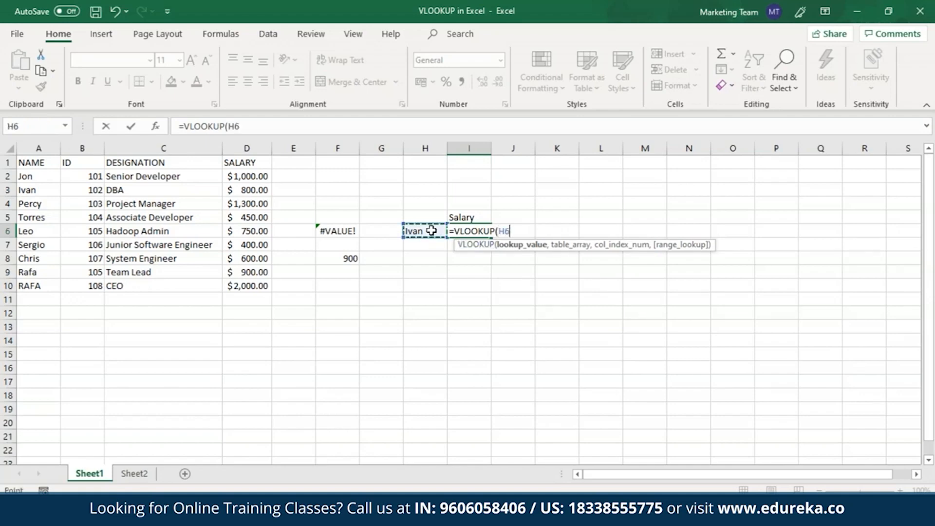
pyautogui.write(',')
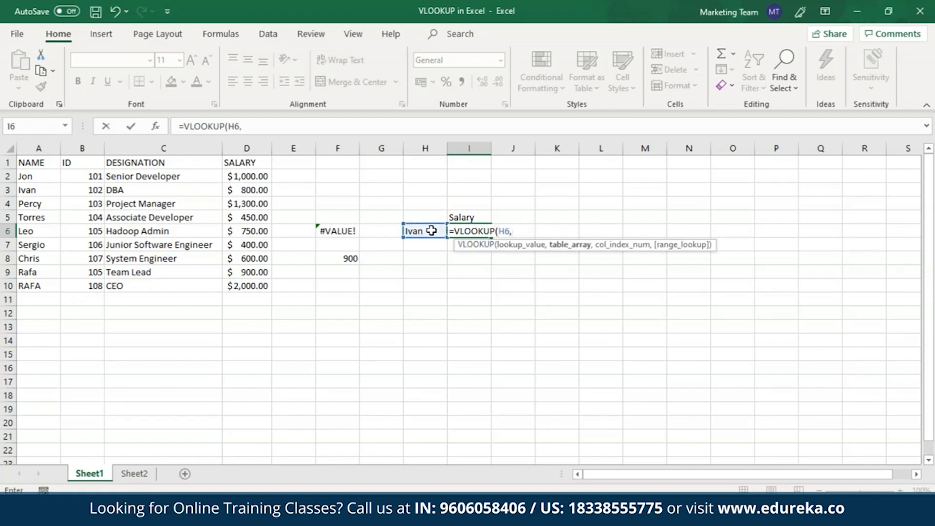
pyautogui.click(31, 164)
pyautogui.moveTo(63, 179); pyautogui.dragTo(241, 285)
pyautogui.write(',')
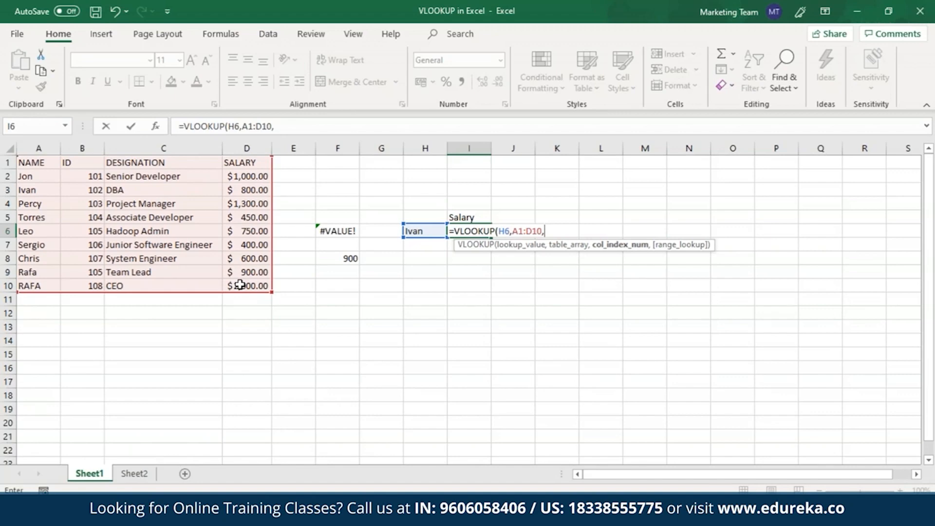
# Complete the I6 formula with MATCH(I5,A1:D1,0) as the column index number and FALSE as the range lookup
pyautogui.write('MATCH(')
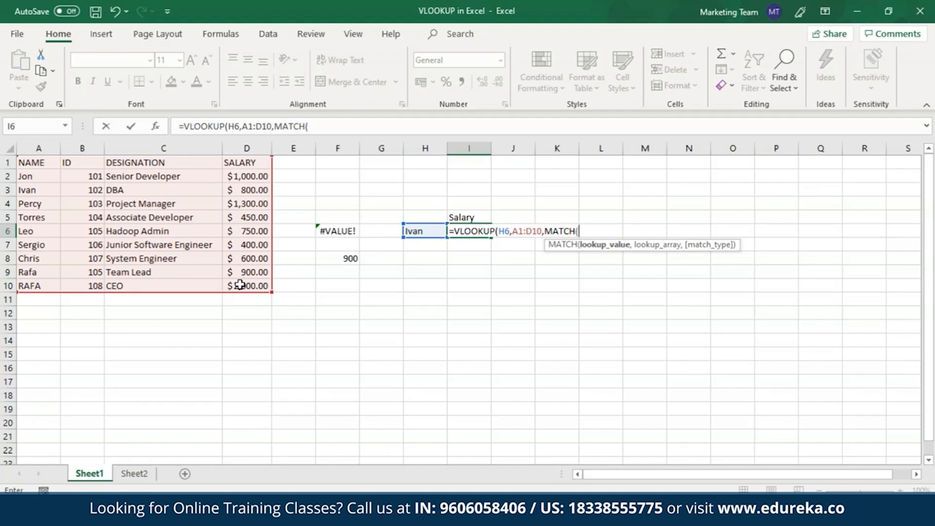
pyautogui.click(472, 219)
pyautogui.write(',')
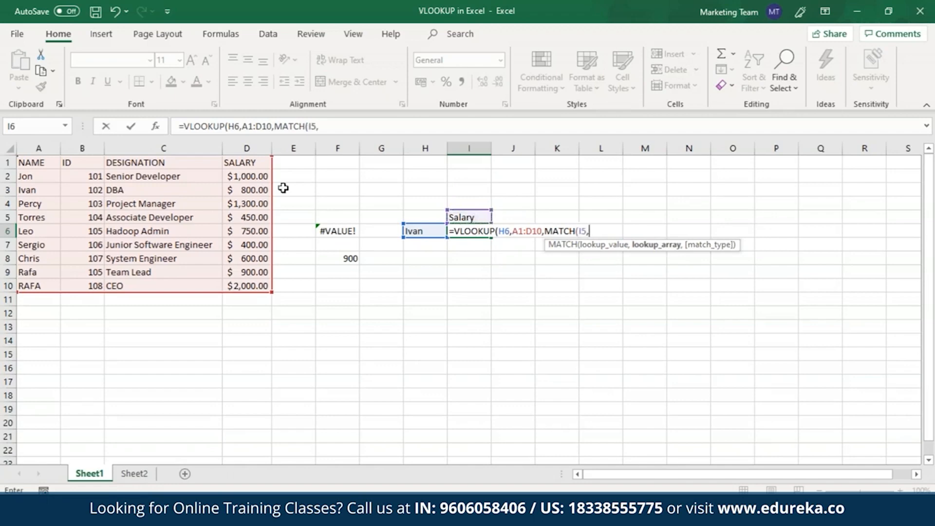
pyautogui.moveTo(39, 162); pyautogui.dragTo(237, 161)
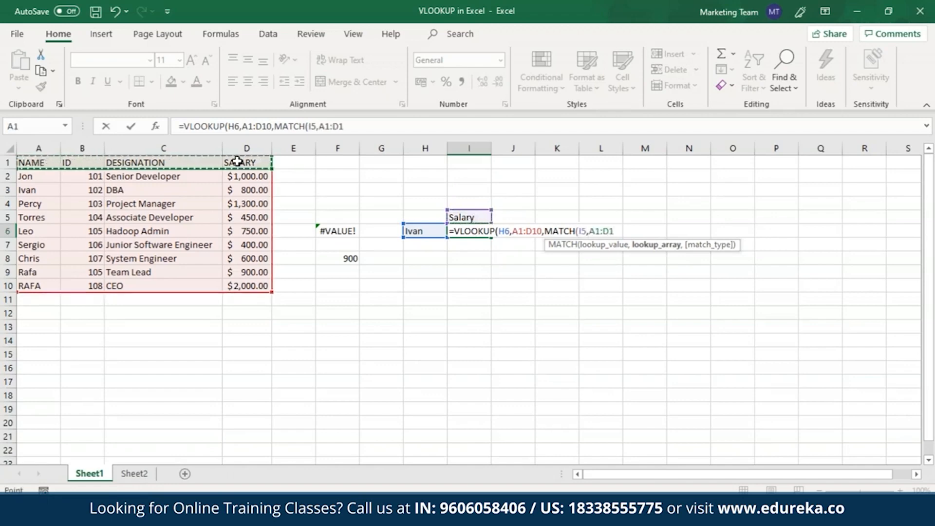
pyautogui.write(',')
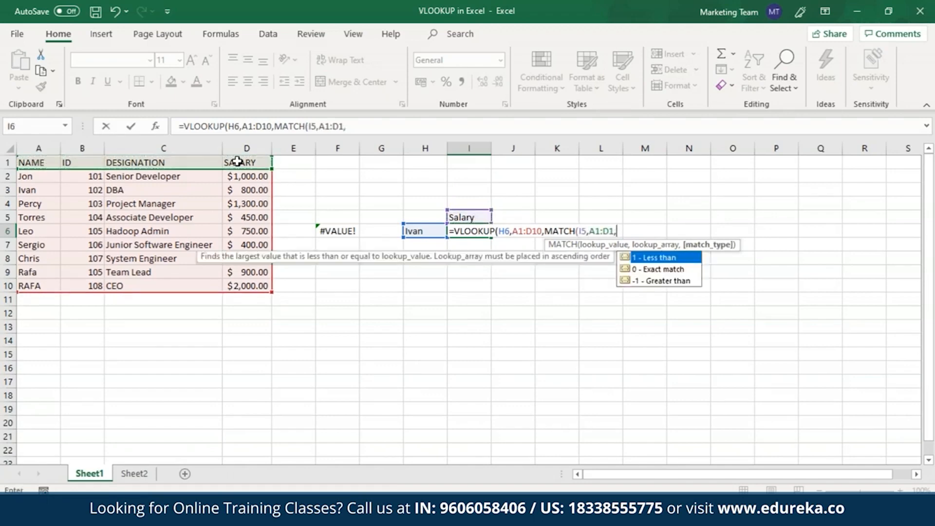
pyautogui.write('0),FALS')
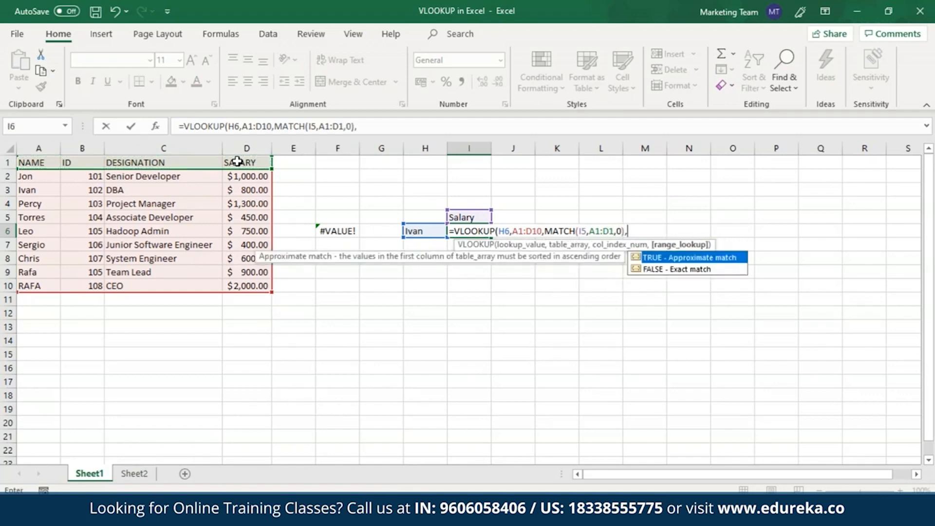
pyautogui.write('E)')
pyautogui.press('Return')
pyautogui.click(482, 232)
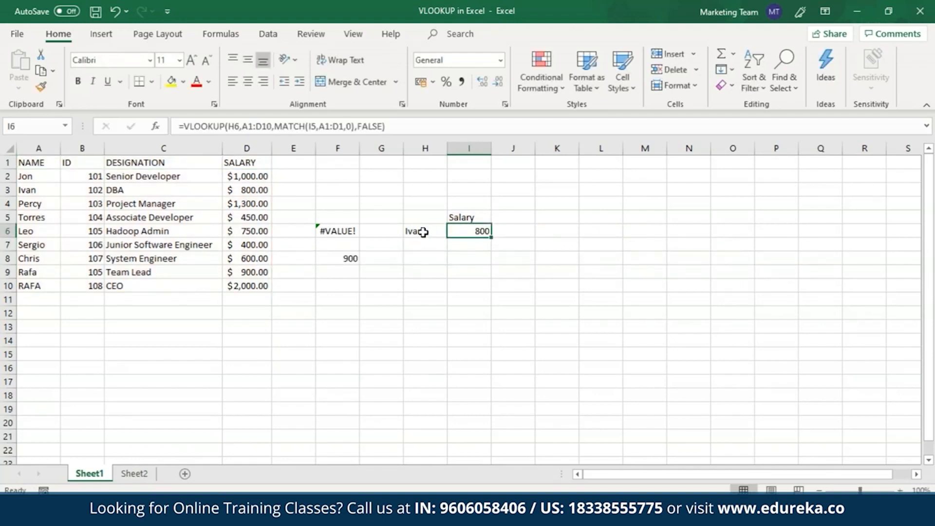
# Replace the heading in I5 with DESIGNATION and check the lookup result in I6
pyautogui.doubleClick(462, 215)
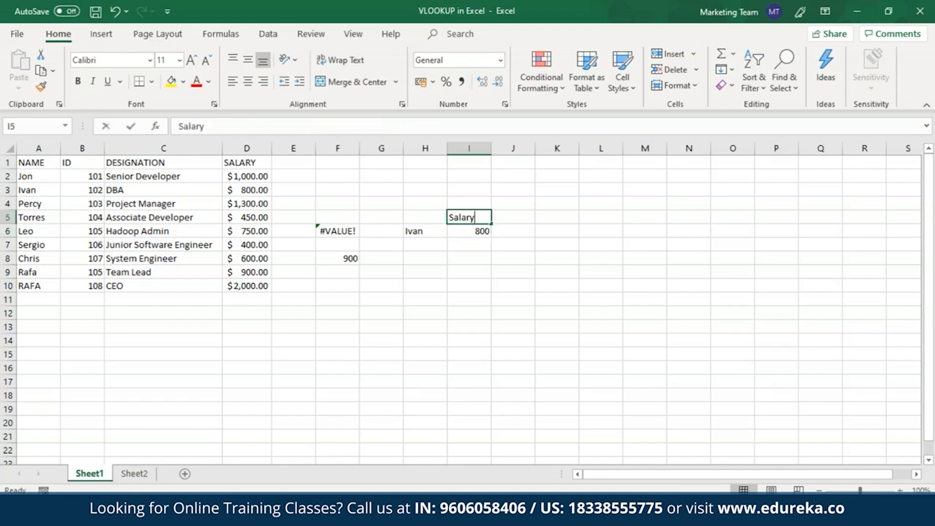
pyautogui.click(475, 217)
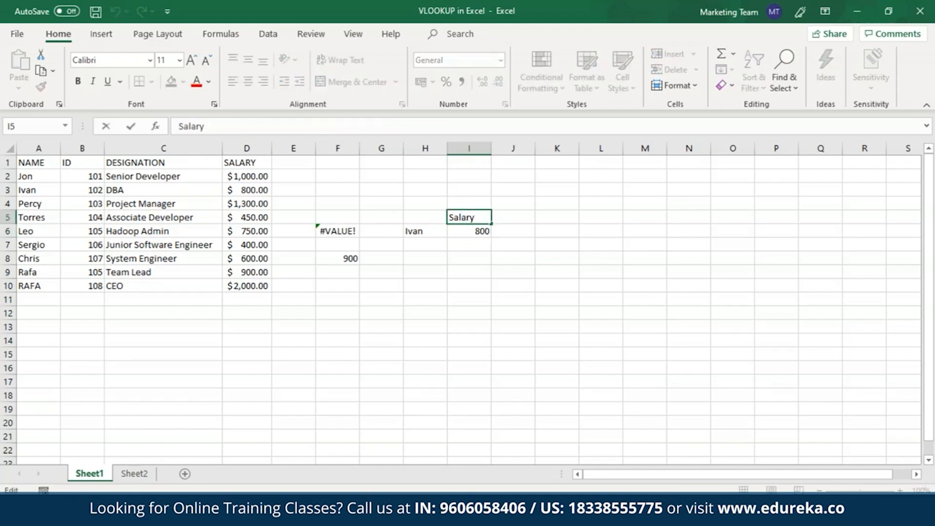
pyautogui.press('BackSpace')
pyautogui.press('BackSpace')
pyautogui.press('BackSpace')
pyautogui.press('BackSpace')
pyautogui.press('BackSpace')
pyautogui.press('BackSpace')
pyautogui.write('DESIGNATION')
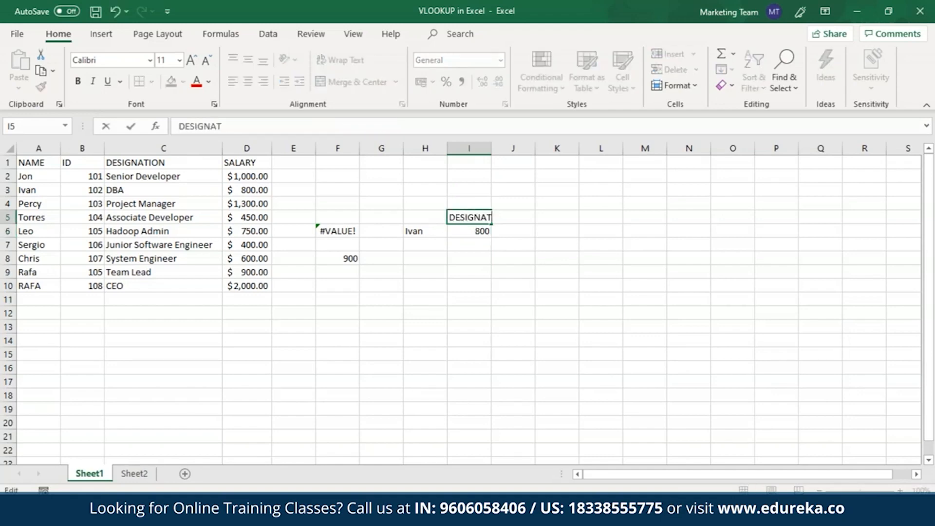
pyautogui.press('Return')
pyautogui.doubleClick(475, 217)
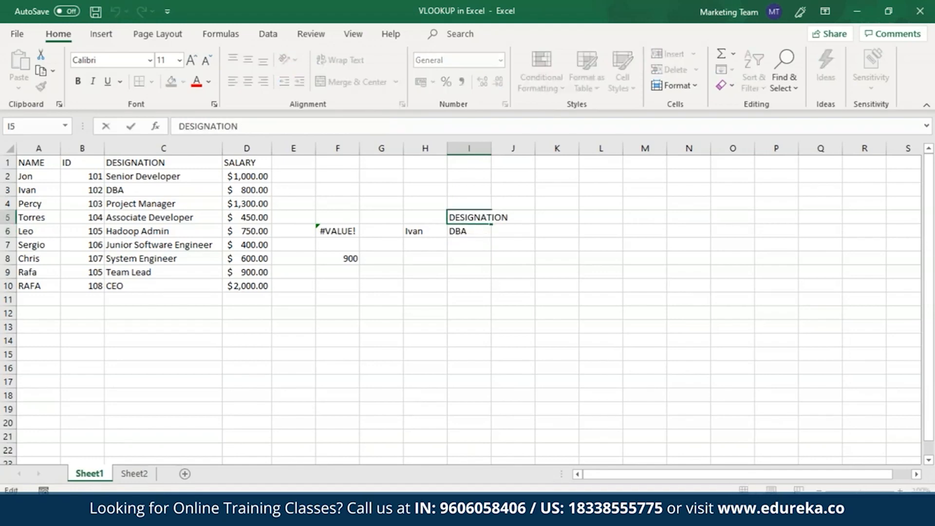
pyautogui.click(469, 230)
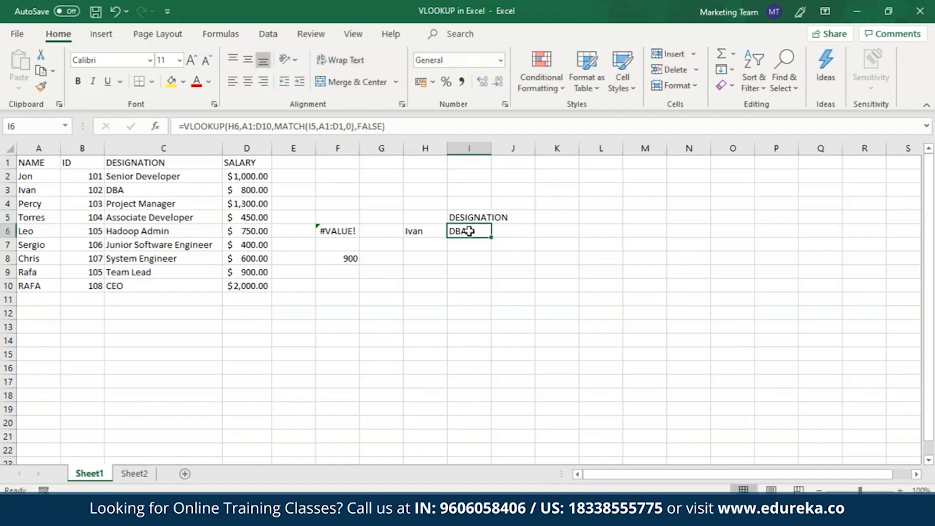
# Replace the lookup name in H6 with the employee name from A7
pyautogui.doubleClick(418, 231)
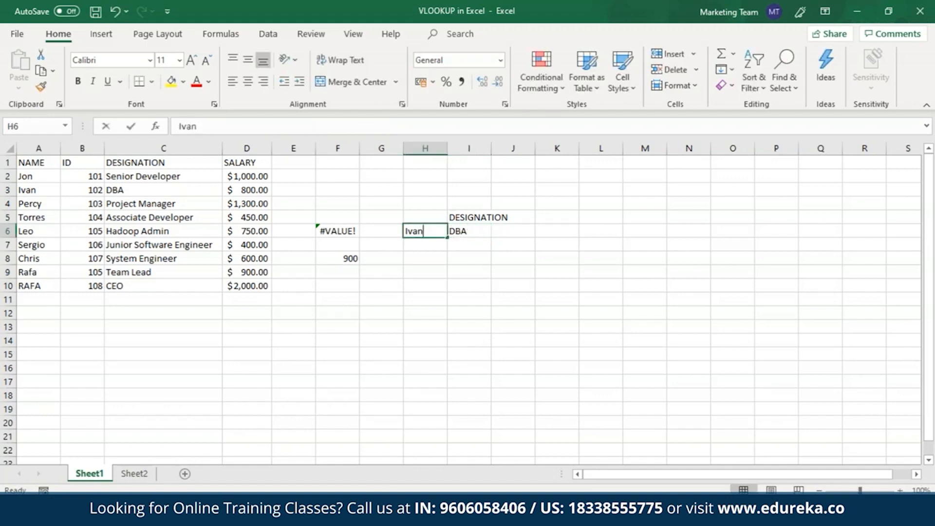
pyautogui.press('End')
pyautogui.press('BackSpace')
pyautogui.press('BackSpace')
pyautogui.press('BackSpace')
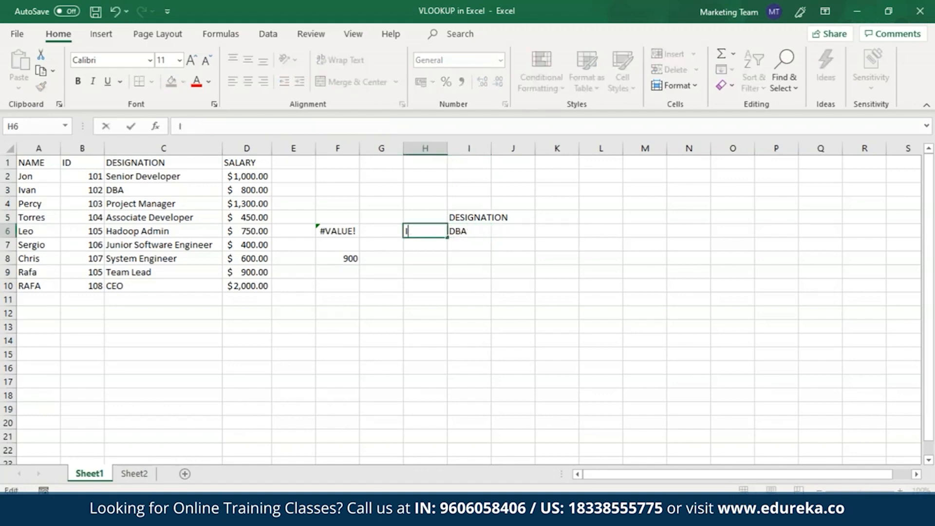
pyautogui.press('BackSpace')
pyautogui.write('Sergio')
pyautogui.press('Return')
# Add list data validation to H6 using the employee names in A2:A10 as the source
pyautogui.click(431, 227)
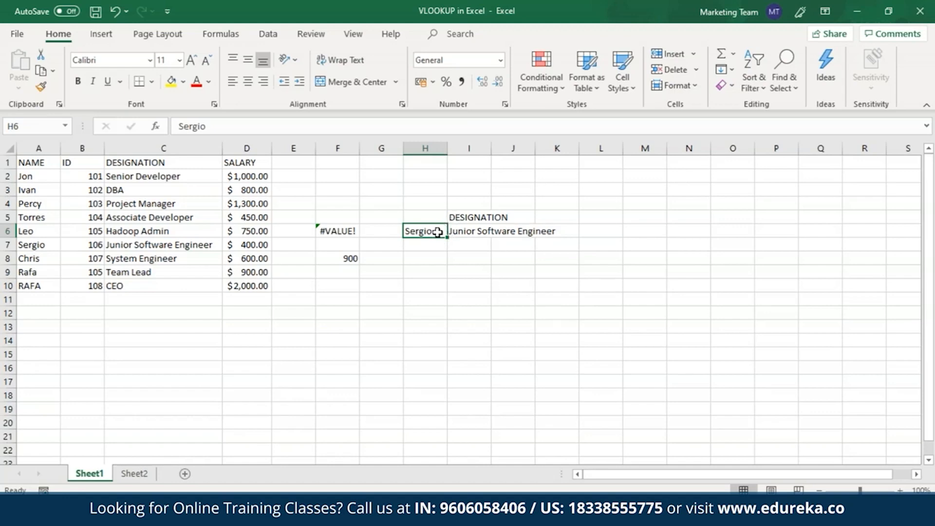
pyautogui.click(279, 35)
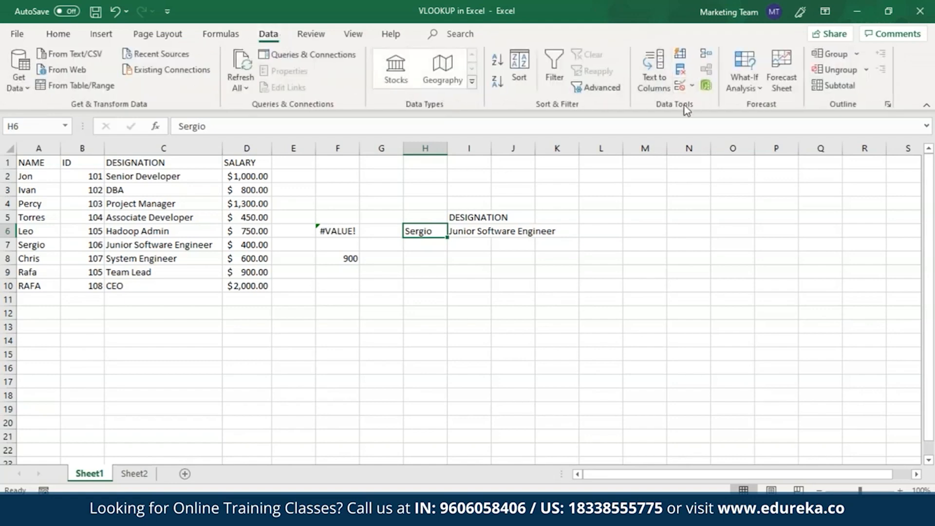
pyautogui.click(692, 87)
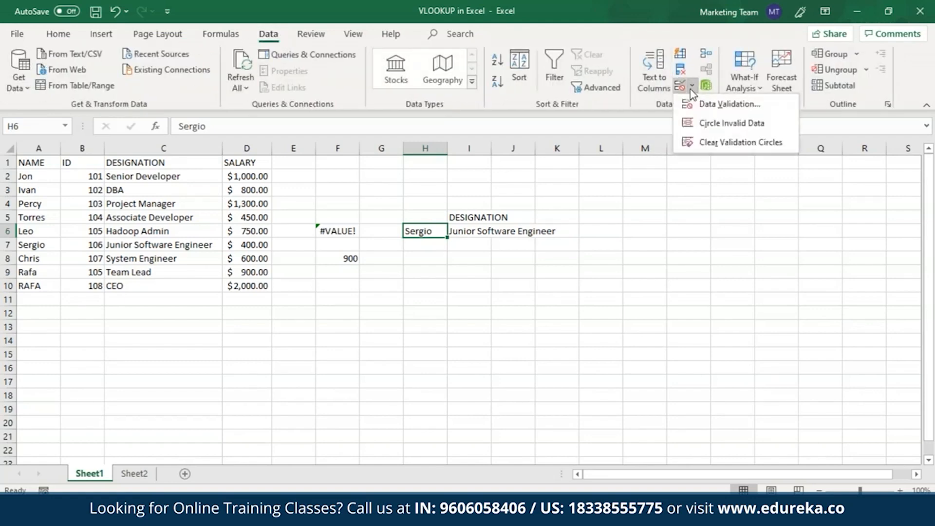
pyautogui.click(704, 102)
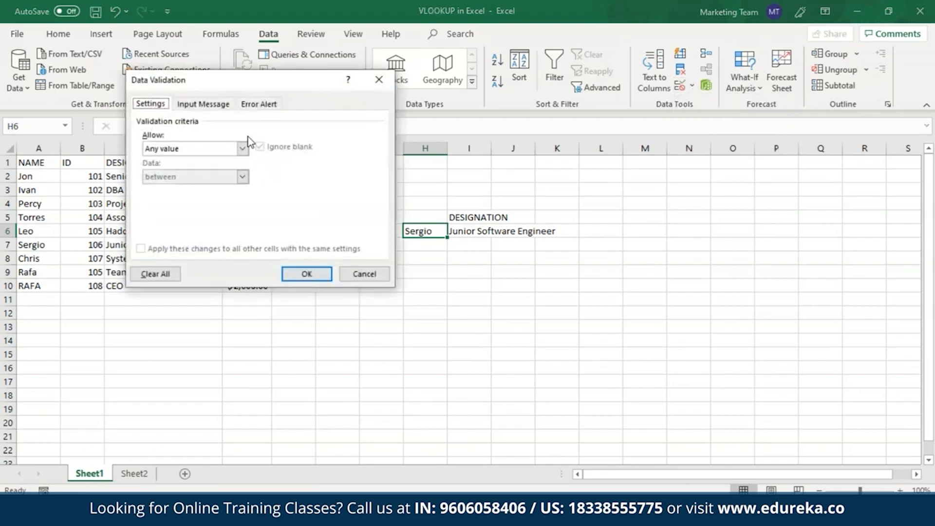
pyautogui.click(242, 148)
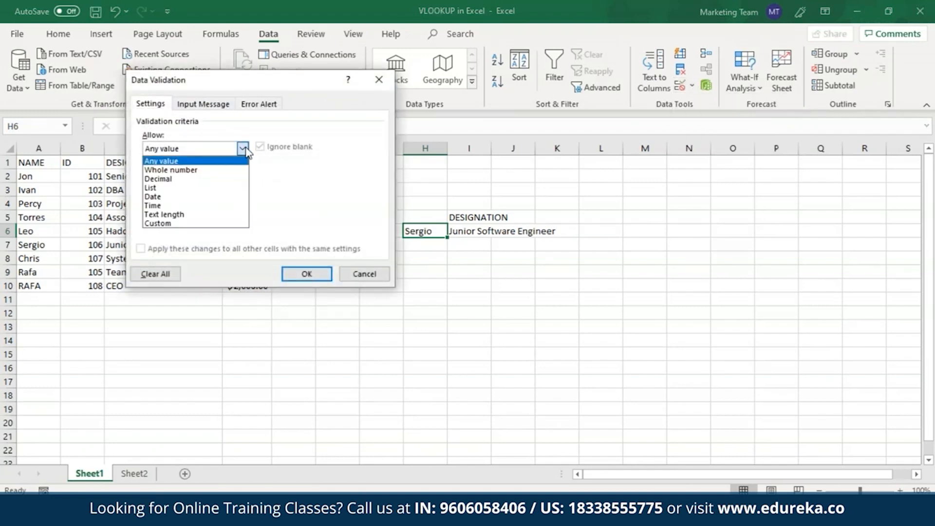
pyautogui.click(170, 189)
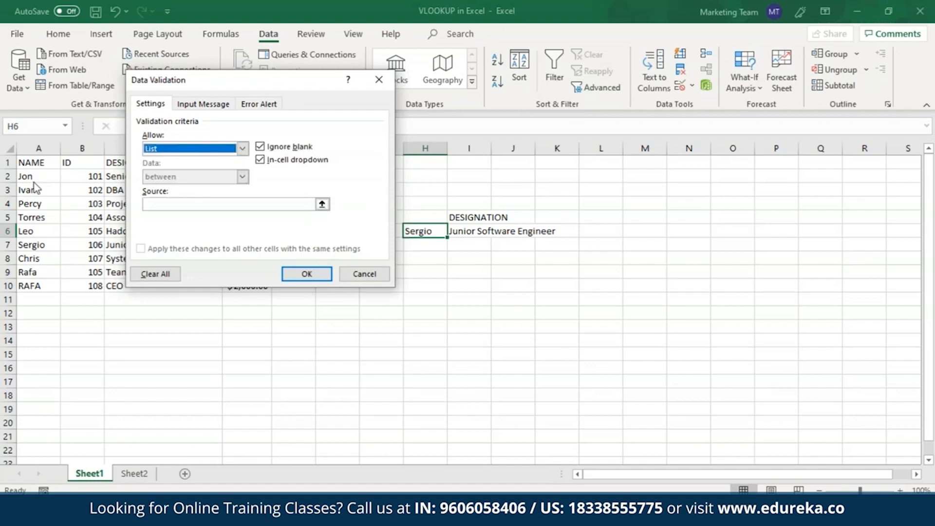
pyautogui.click(151, 204)
pyautogui.moveTo(29, 176); pyautogui.dragTo(39, 285)
pyautogui.click(308, 273)
# Choose the employee name from A6 in the H6 dropdown list and check the lookup result in I6
pyautogui.click(453, 233)
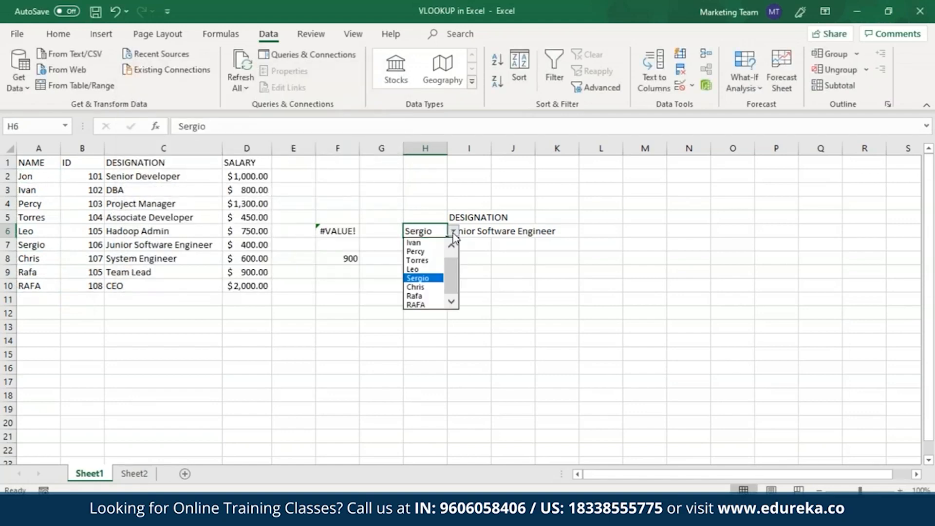
pyautogui.moveTo(452, 285); pyautogui.dragTo(450, 258)
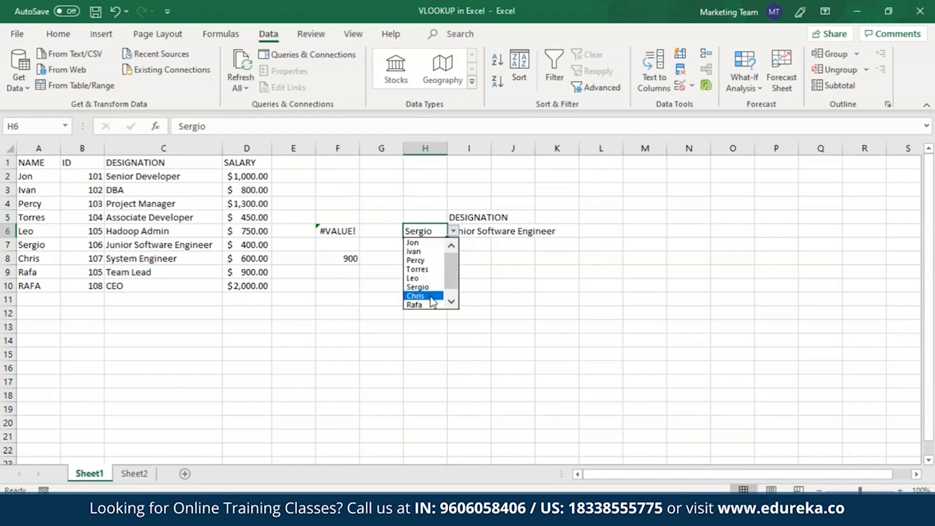
pyautogui.click(412, 278)
pyautogui.click(479, 229)
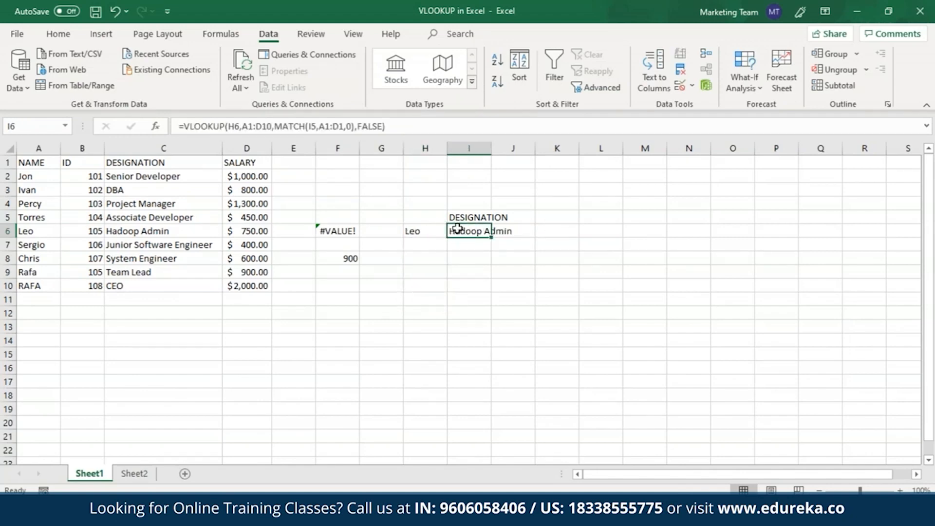
# Add list data validation to I5 using the column headings in A1:D1 as the source
pyautogui.click(487, 218)
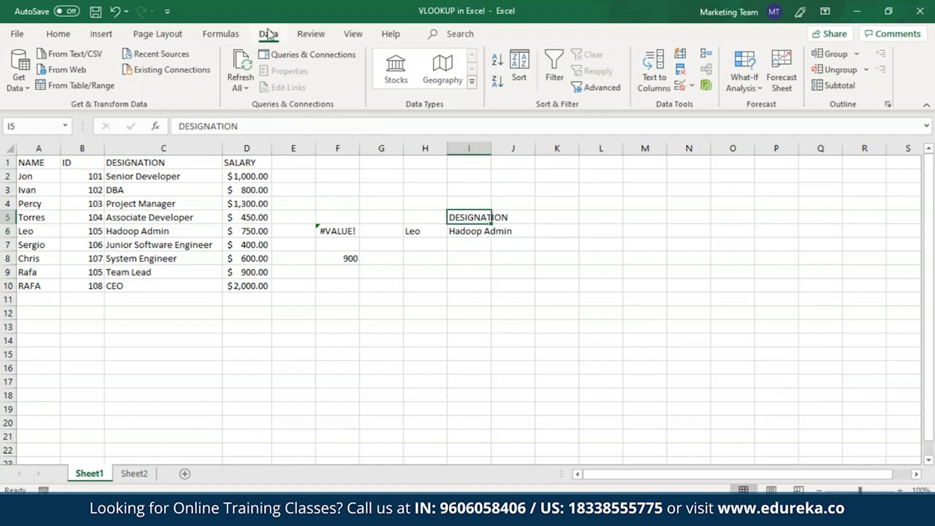
pyautogui.click(691, 86)
pyautogui.click(696, 103)
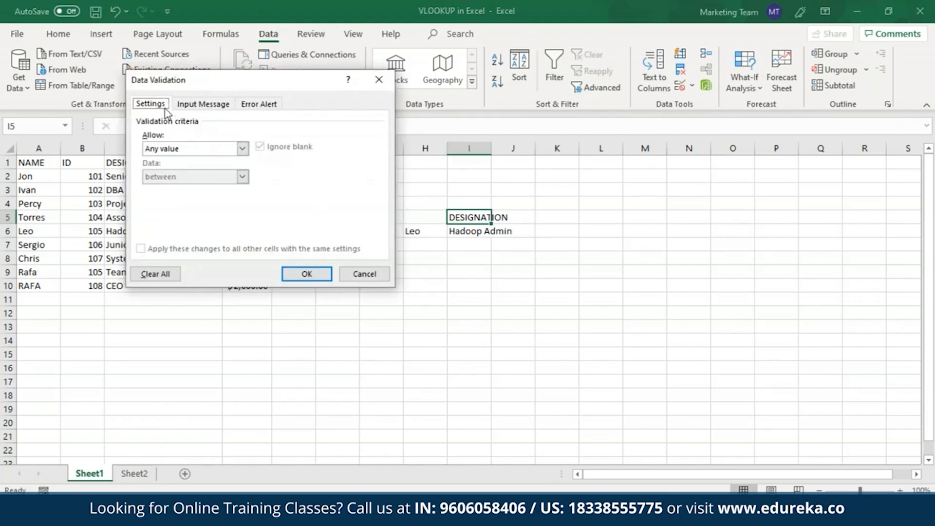
pyautogui.click(242, 148)
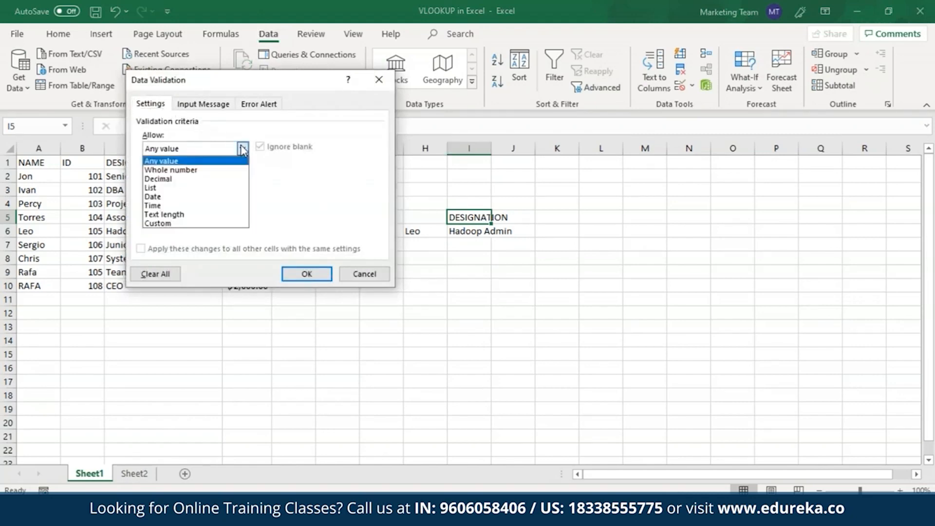
pyautogui.click(193, 188)
pyautogui.click(195, 204)
pyautogui.moveTo(29, 163); pyautogui.dragTo(241, 160)
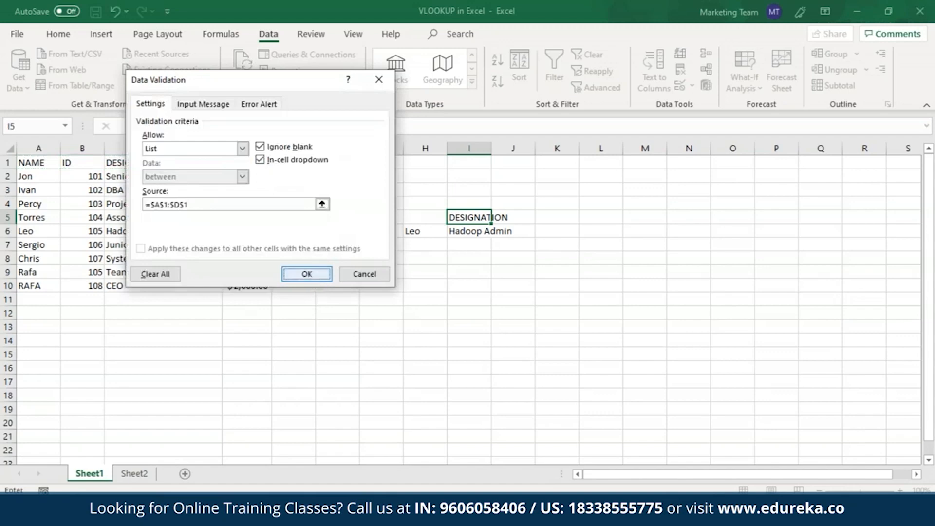
pyautogui.click(306, 274)
# Try the I5 heading dropdown with NAME, and finish with ID as the selected heading
pyautogui.click(497, 218)
pyautogui.click(461, 229)
pyautogui.click(498, 218)
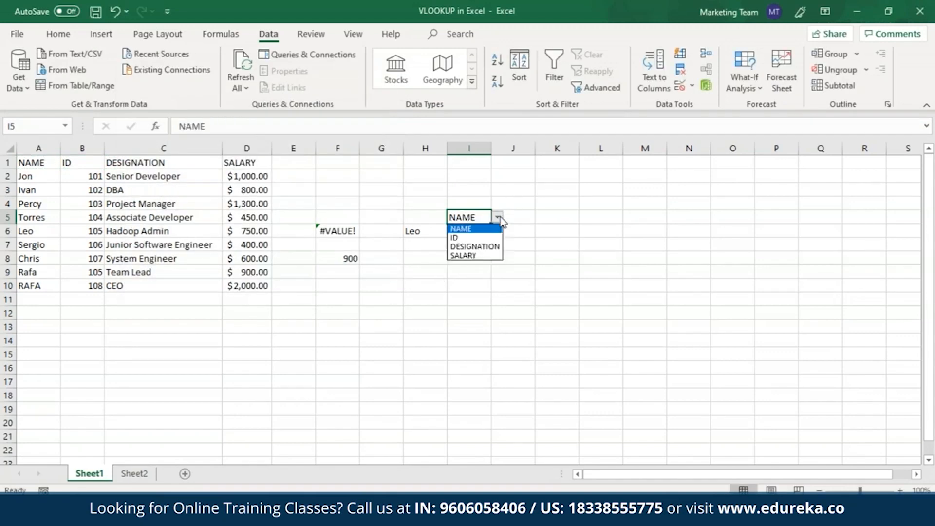
pyautogui.click(489, 239)
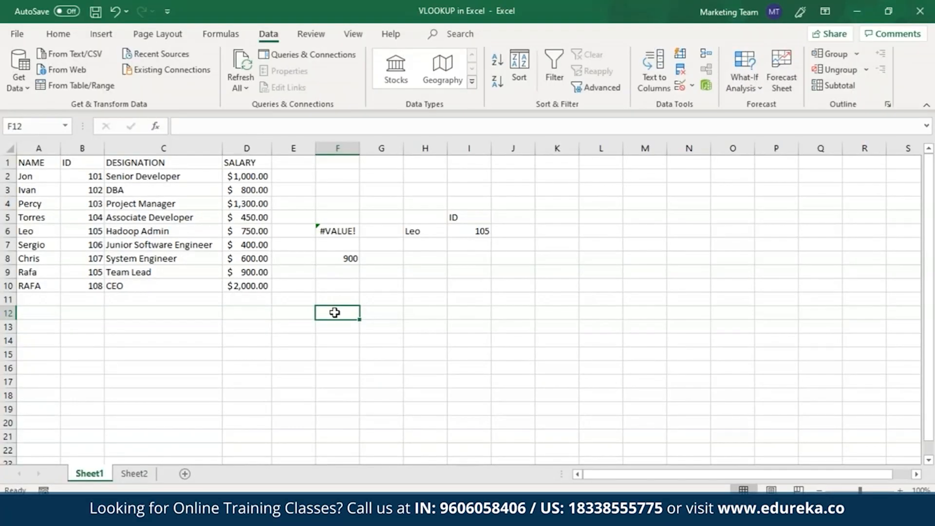
# Enter the partial text erg in F12 and start a VLOOKUP in G12 with "*"&F12&"*" as the lookup value
pyautogui.write('erg')
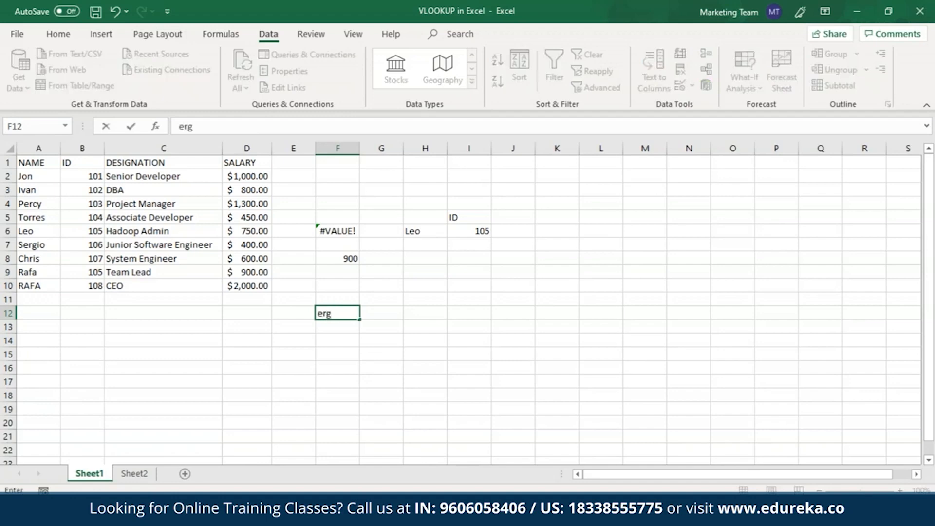
pyautogui.click(371, 317)
pyautogui.write('=')
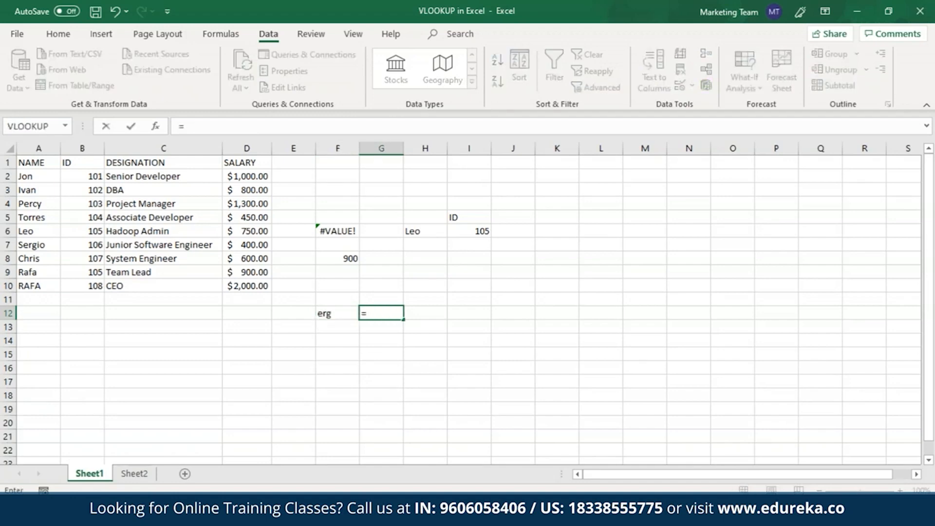
pyautogui.write('VLOO')
pyautogui.press('Tab')
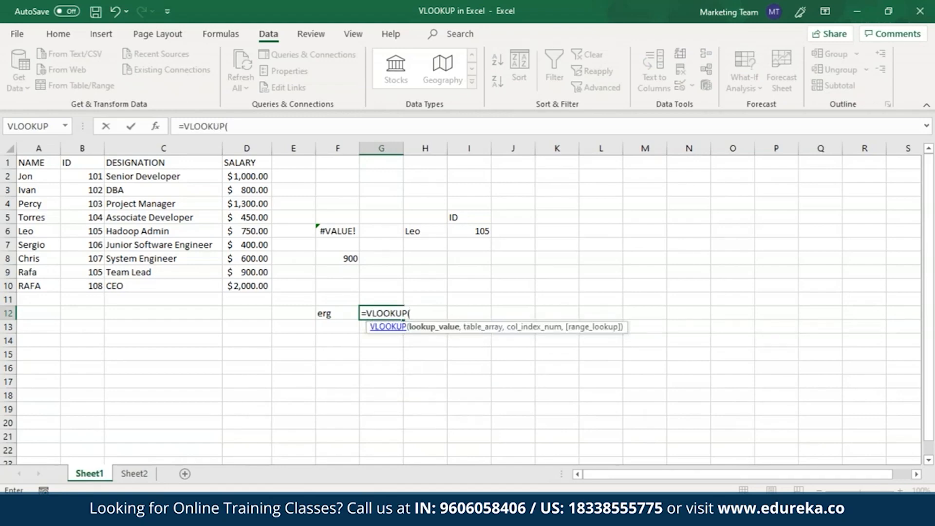
pyautogui.write('"')
pyautogui.write('*"&')
pyautogui.click(344, 315)
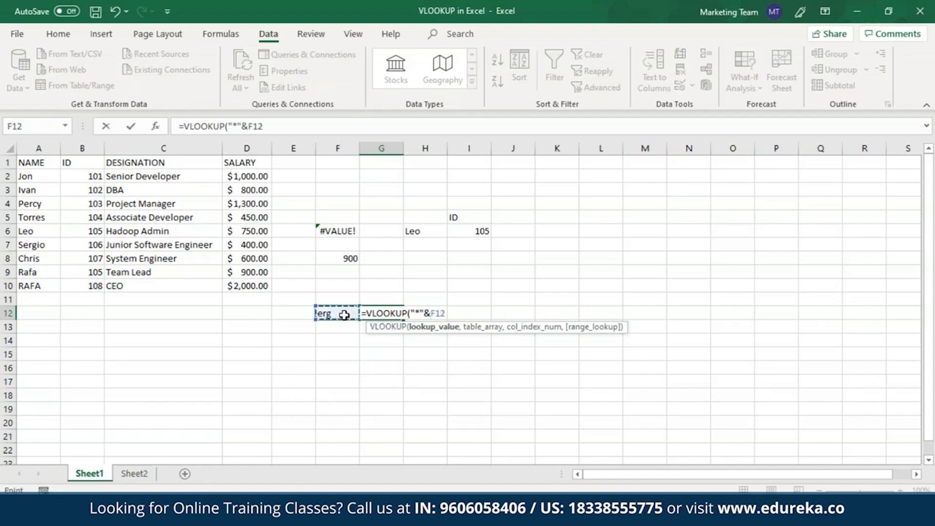
pyautogui.write('&"*",')
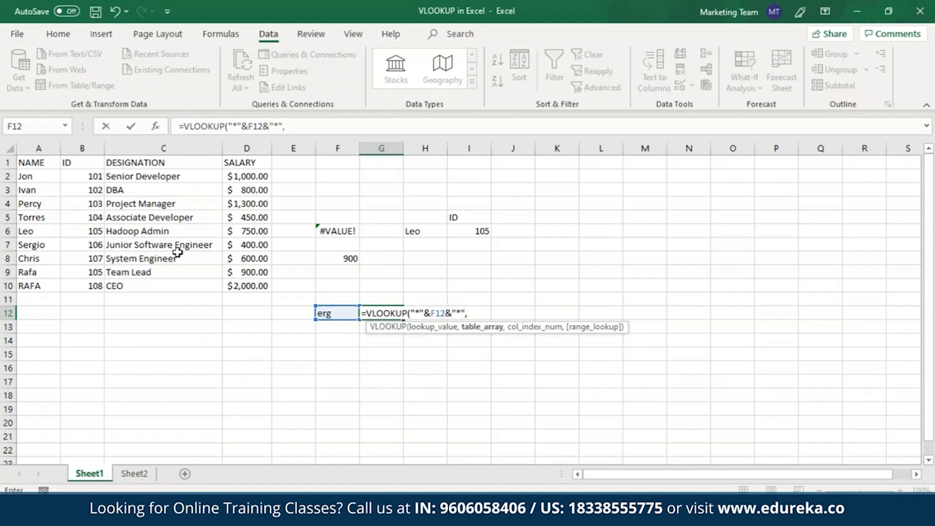
# Complete the G12 formula with A1:D10 as the table array, column index 3 and FALSE as the range lookup
pyautogui.moveTo(49, 164); pyautogui.dragTo(258, 289)
pyautogui.write(',3')
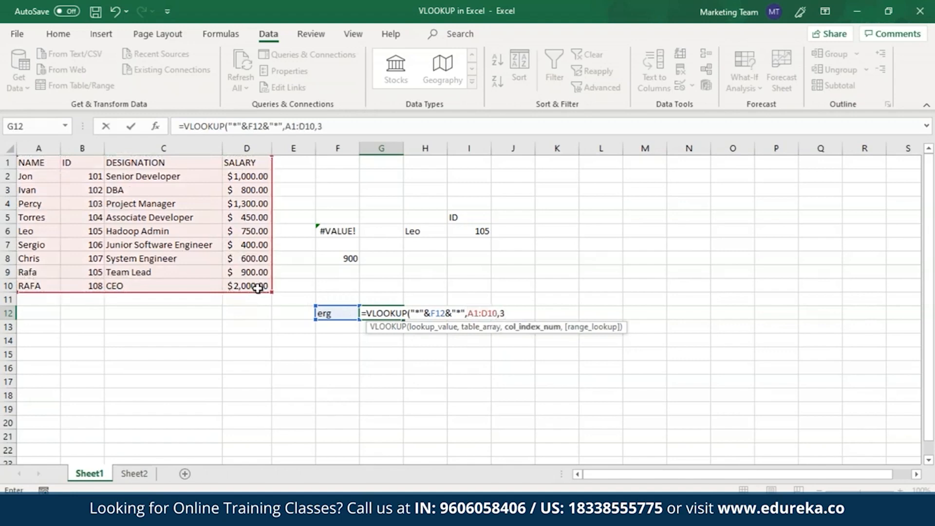
pyautogui.write(',FALSE)')
pyautogui.press('Return')
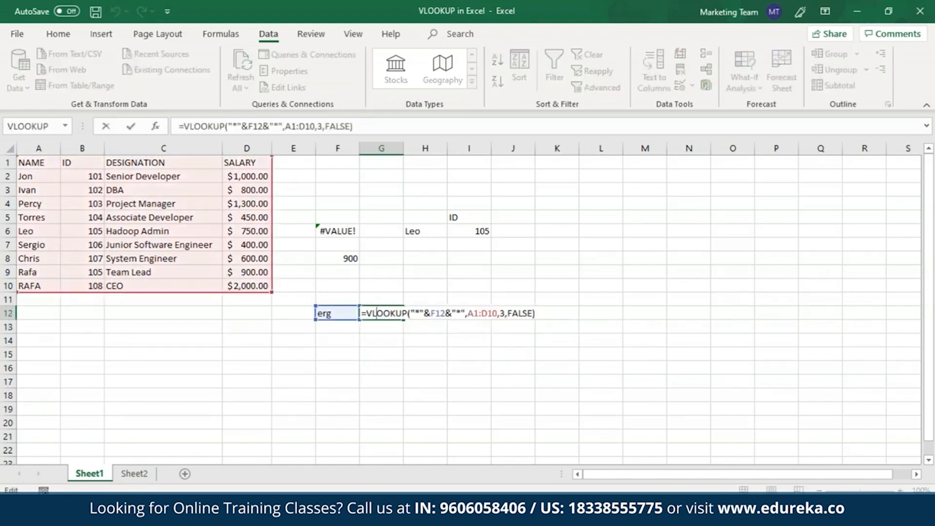
pyautogui.press('Return')
pyautogui.press('Up')
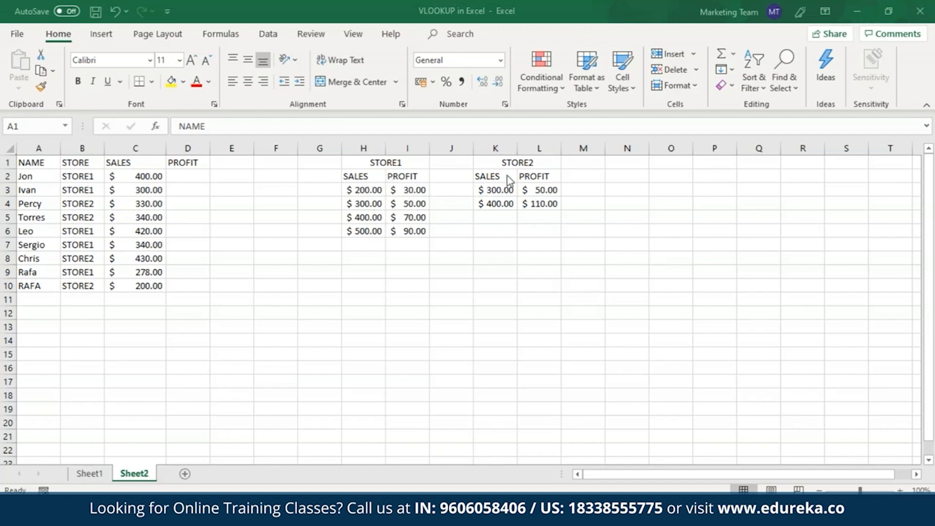
# Define the name Table1 for the STORE1 sales and profit range H2:I6 on Sheet2
pyautogui.moveTo(356, 177); pyautogui.dragTo(401, 232)
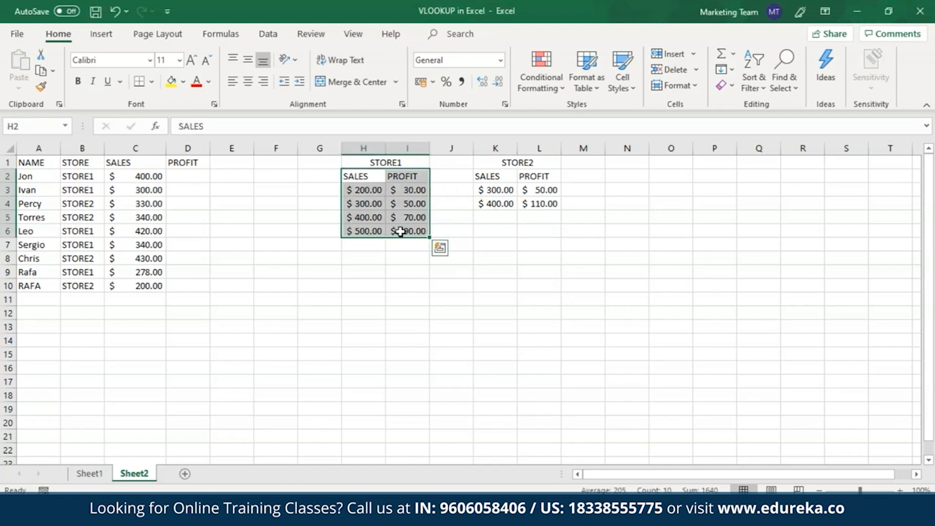
pyautogui.click(217, 35)
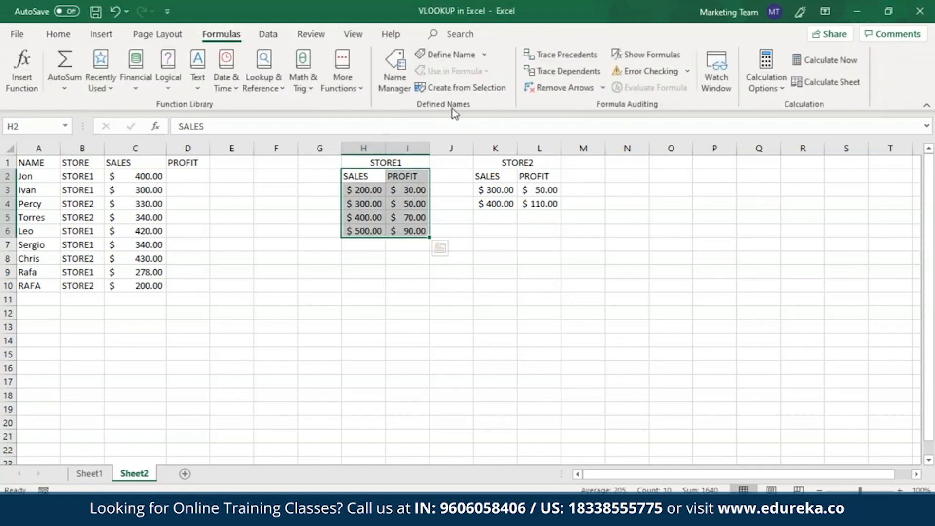
pyautogui.click(484, 56)
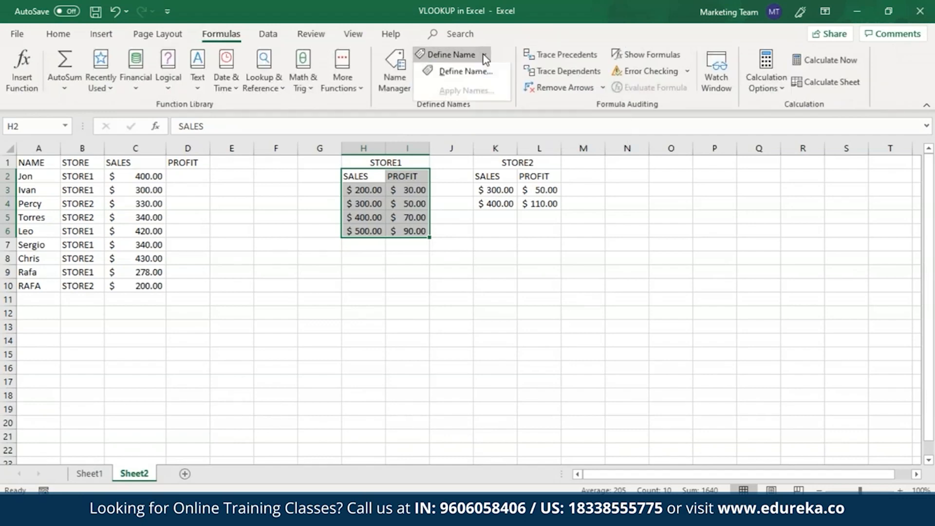
pyautogui.click(448, 71)
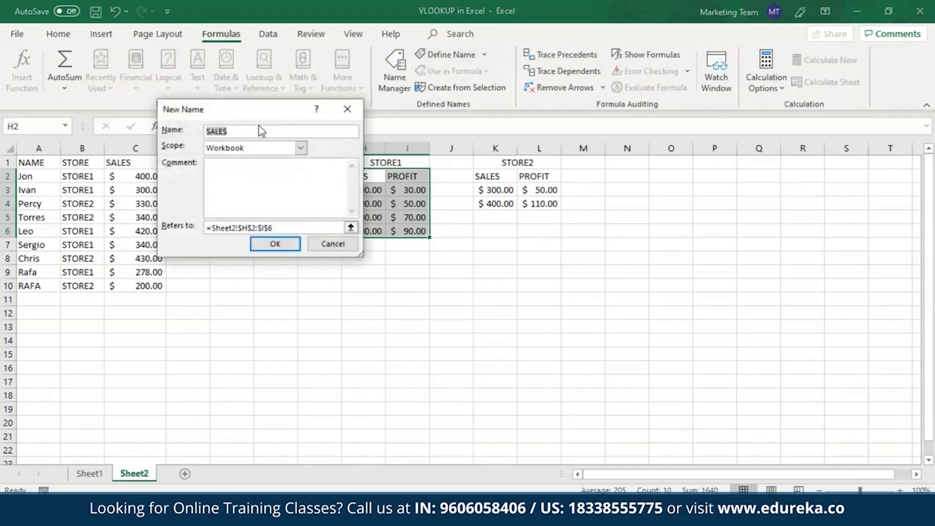
pyautogui.write('Table1')
pyautogui.click(284, 247)
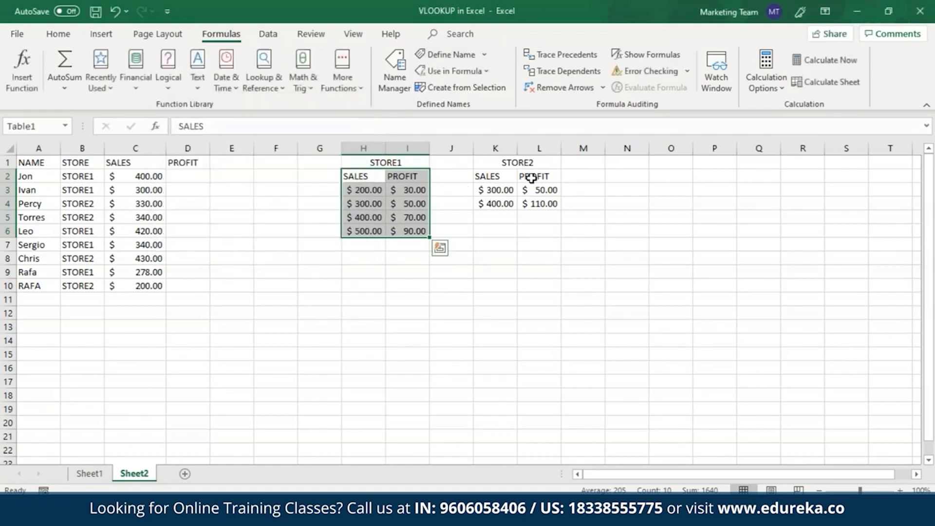
# Define the name Table2 for the STORE2 sales and profit range K2:L4
pyautogui.moveTo(493, 180); pyautogui.dragTo(539, 203)
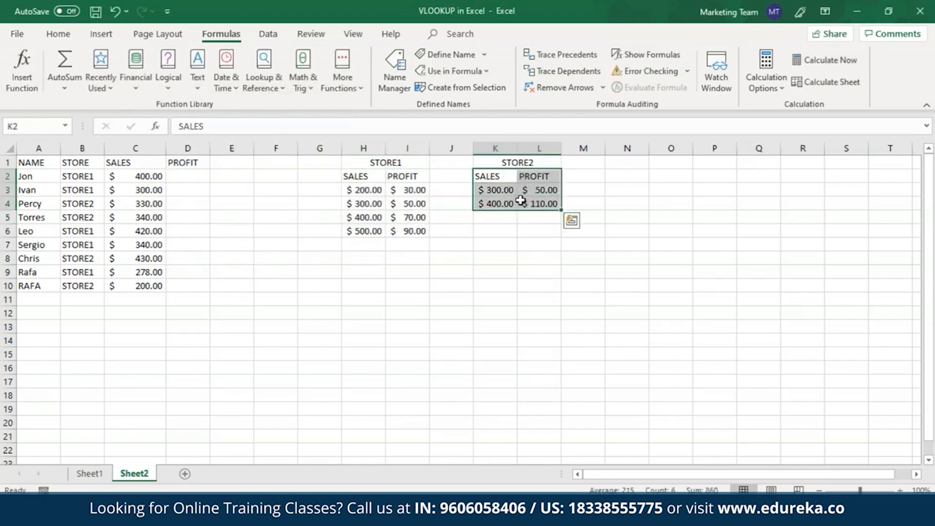
pyautogui.click(466, 56)
pyautogui.write('Table2')
pyautogui.press('Return')
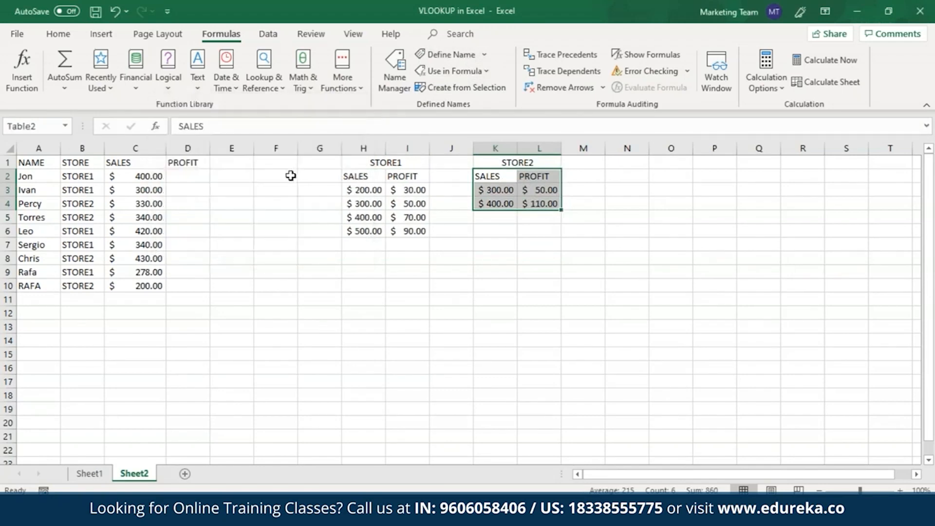
# Start a VLOOKUP in D2 with C2 as the lookup value and an IF testing B2="STORE1" as the table array
pyautogui.click(193, 178)
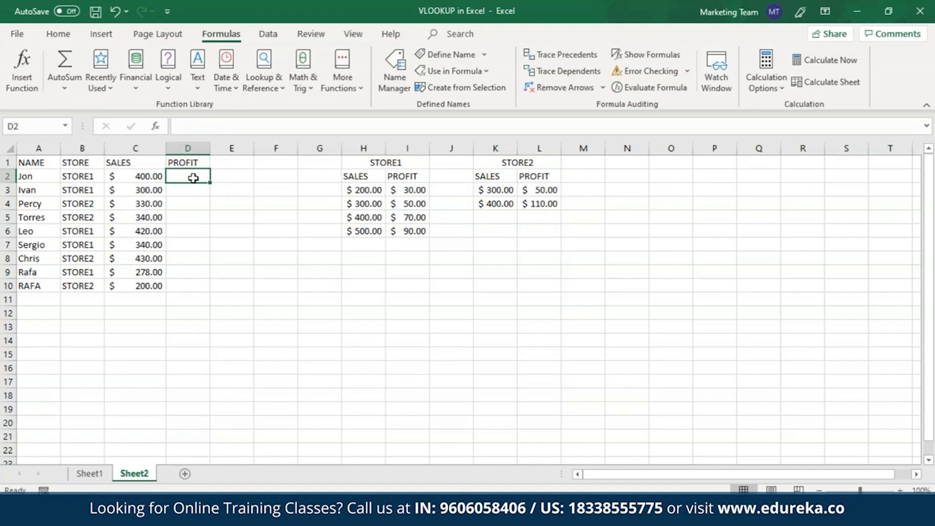
pyautogui.write('=')
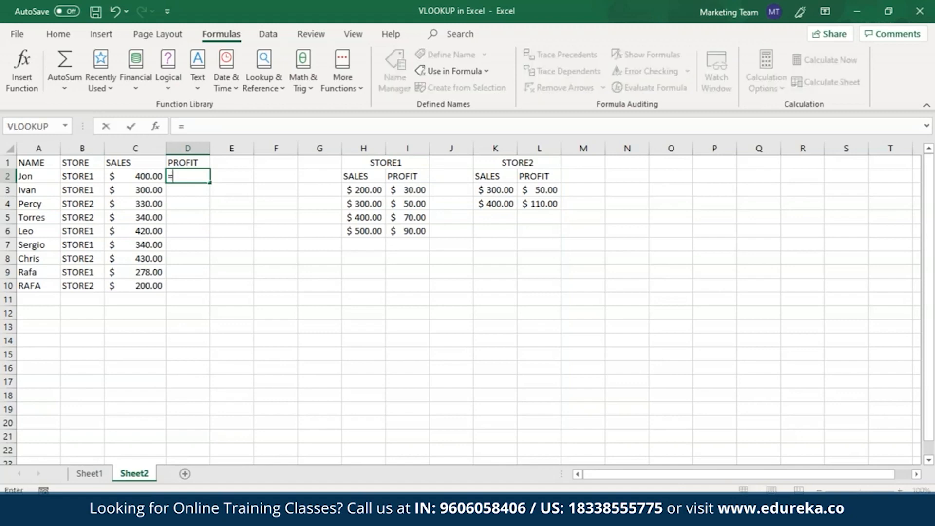
pyautogui.write('VLOO')
pyautogui.doubleClick(211, 193)
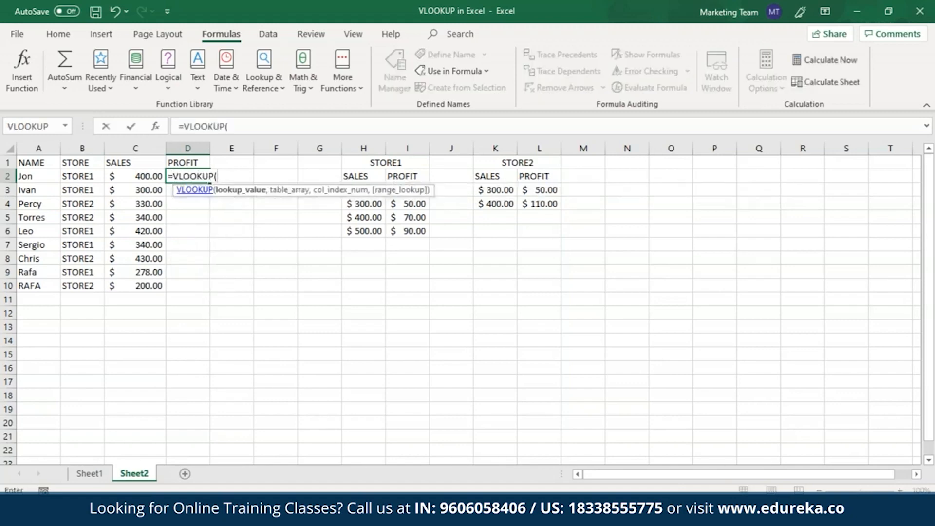
pyautogui.click(154, 178)
pyautogui.write(',IF')
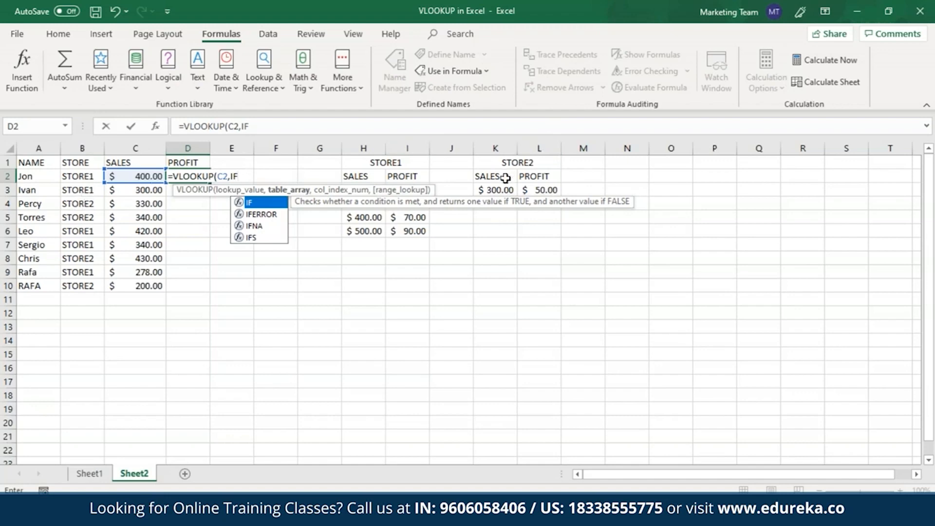
pyautogui.write('(')
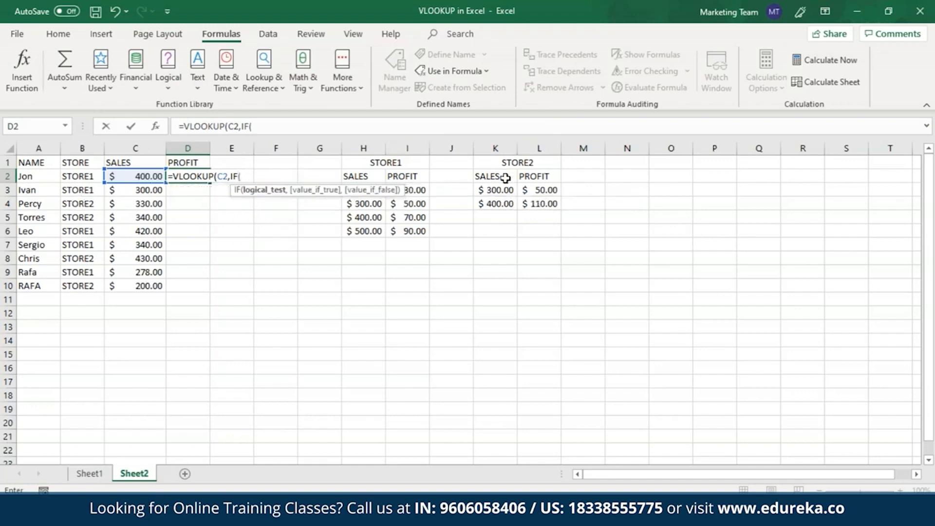
pyautogui.click(68, 176)
pyautogui.write('="STORE1",')
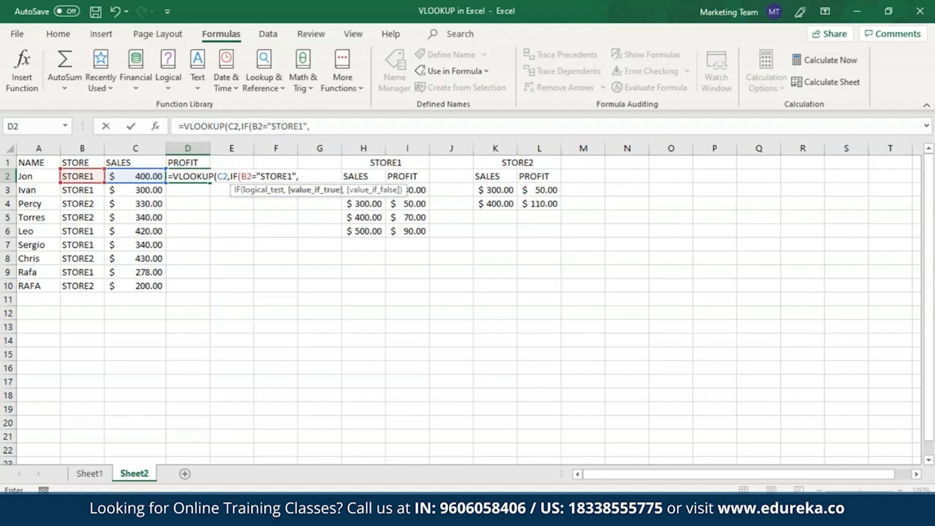
# Complete the D2 formula with Table1 and Table2 as the IF results, column index 2 and TRUE as the range lookup
pyautogui.write('Table1,')
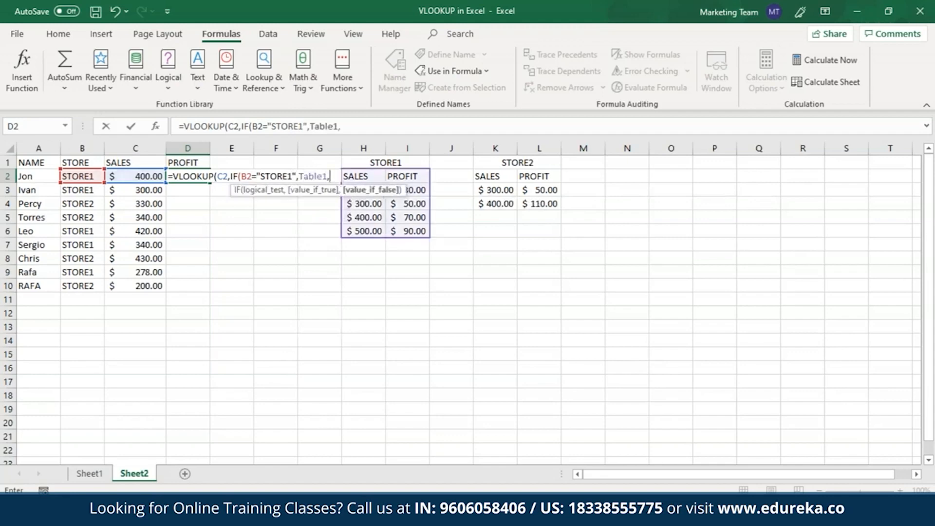
pyautogui.write('Tab')
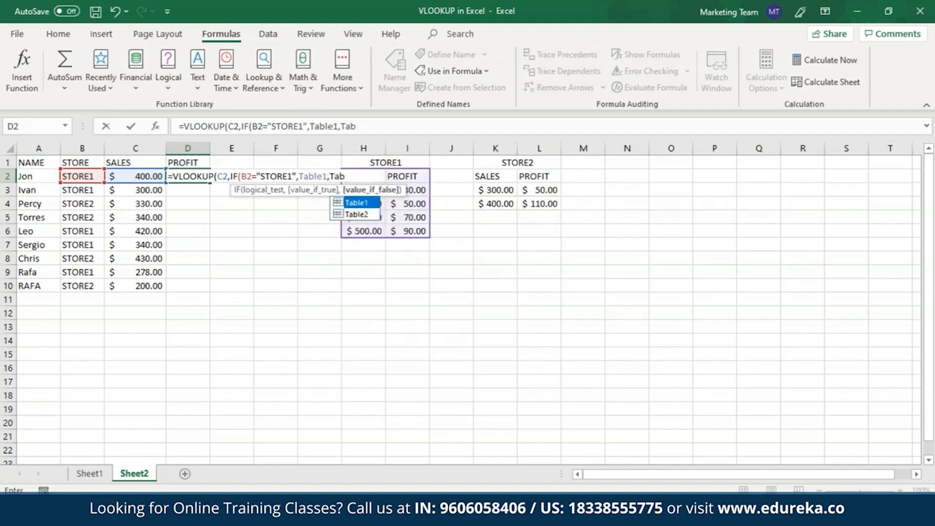
pyautogui.doubleClick(355, 212)
pyautogui.write('),')
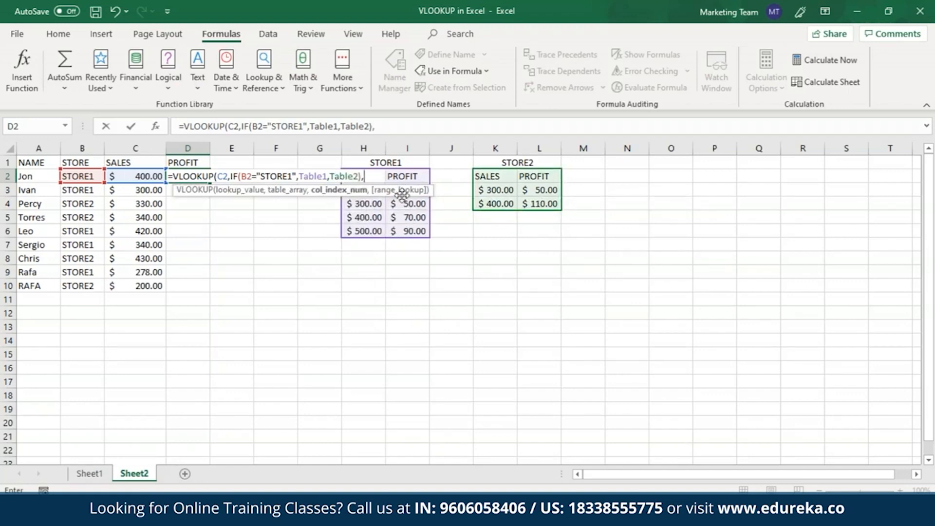
pyautogui.write('2,')
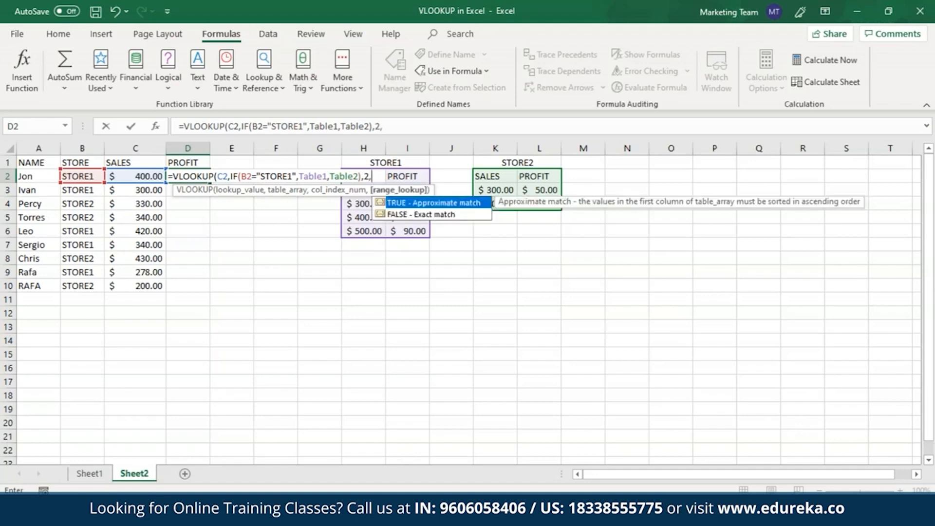
pyautogui.write('TRUE)')
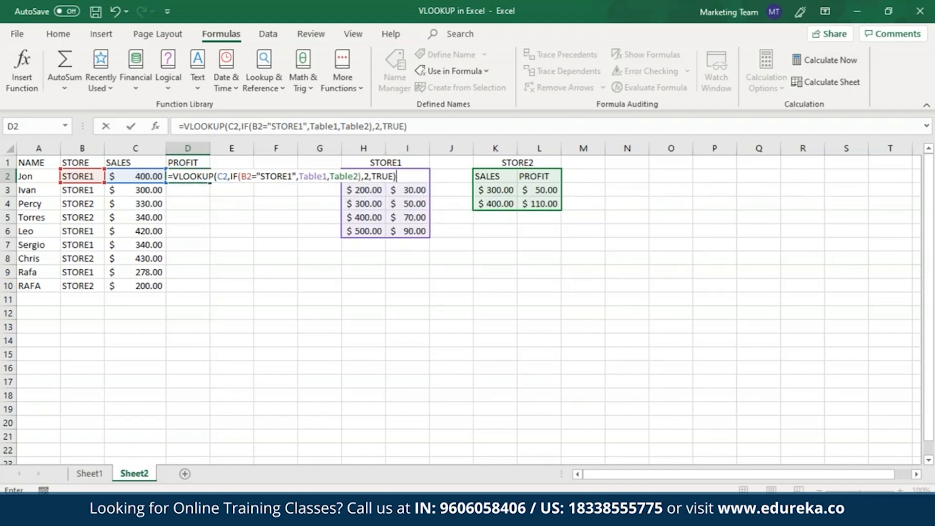
pyautogui.hotkey('ctrl', 'Return')
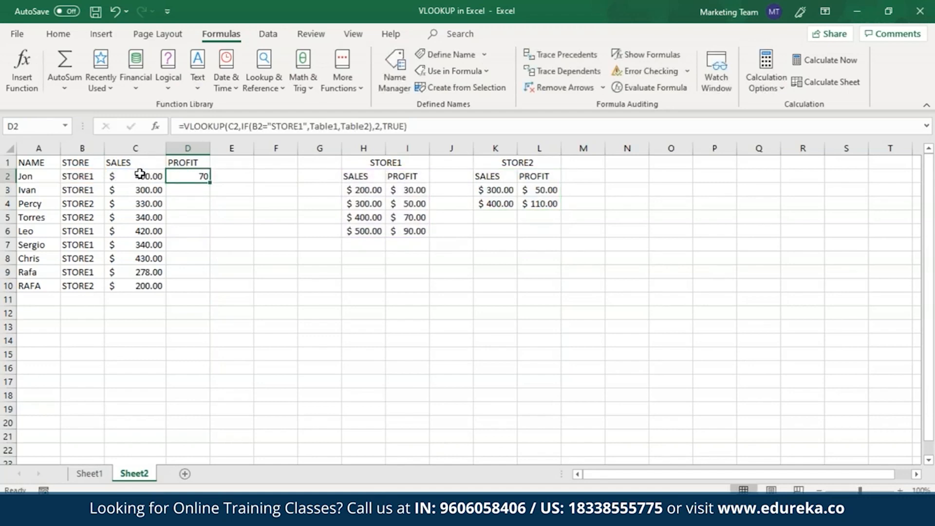
# Check the matching STORE1 profit in I5 and fill the D2 formula down through D10
pyautogui.click(405, 217)
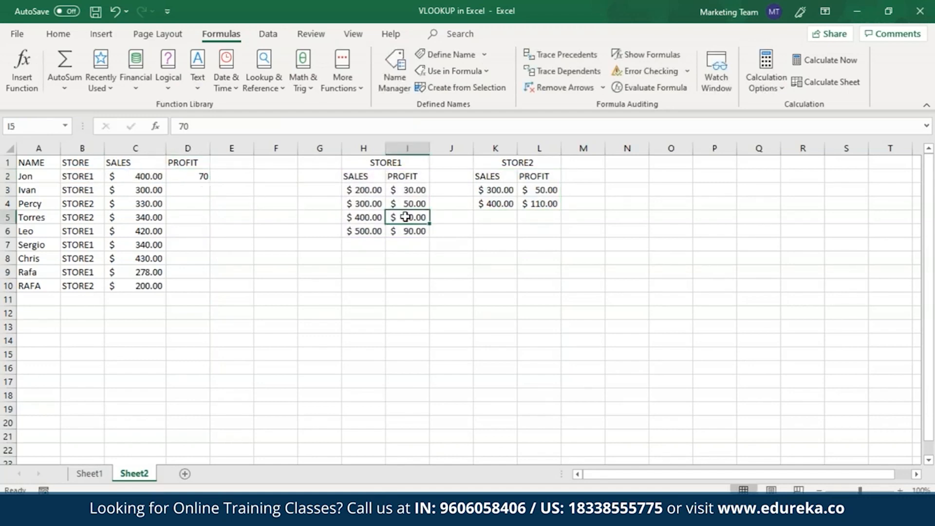
pyautogui.click(203, 177)
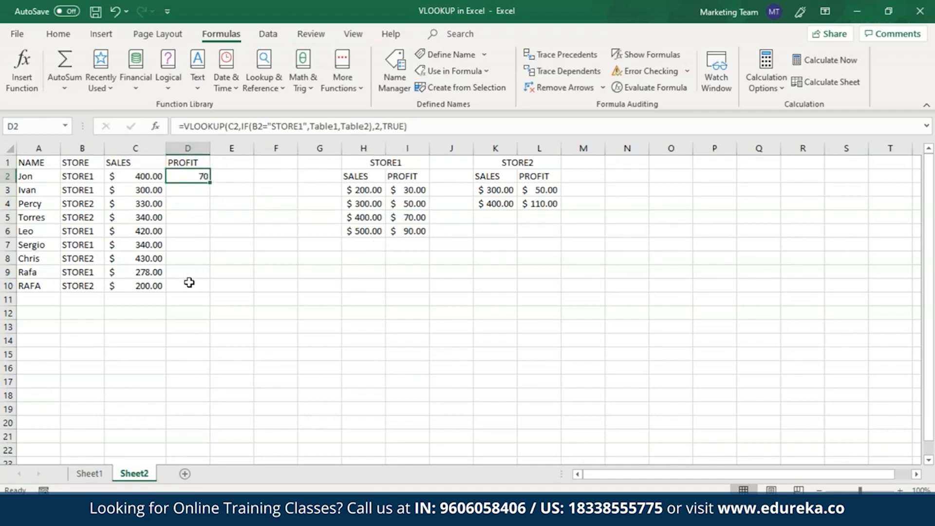
pyautogui.moveTo(210, 183); pyautogui.dragTo(200, 290)
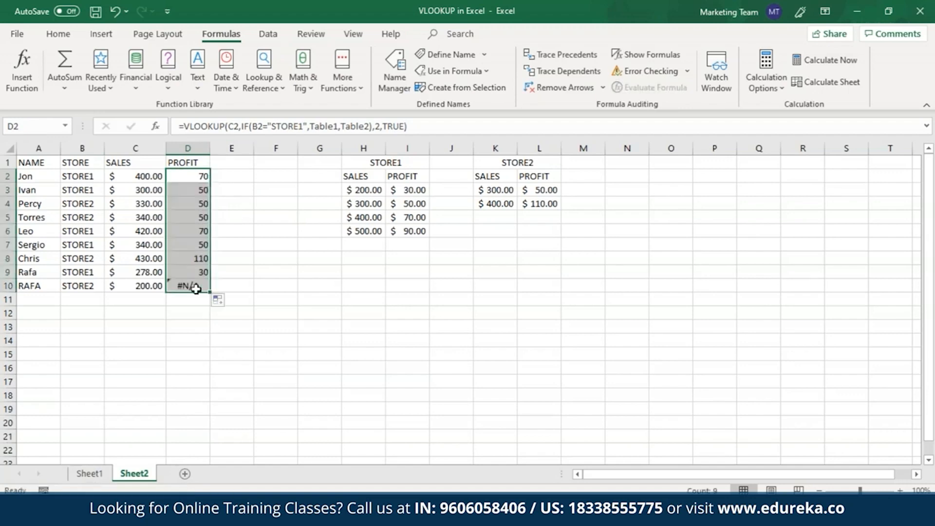
# Inspect the VLOOKUP formula in D10 and the ranges it references, leaving it as is
pyautogui.click(242, 281)
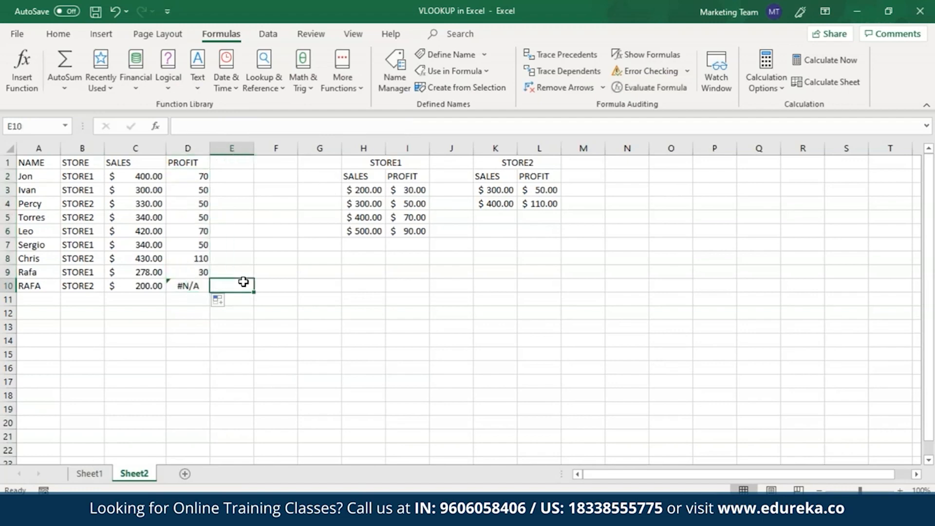
pyautogui.doubleClick(206, 285)
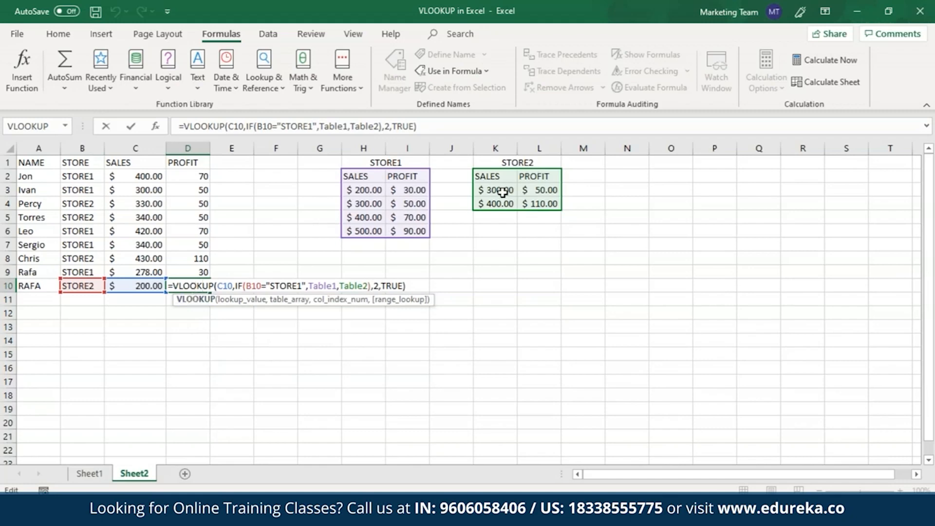
pyautogui.press('Return')
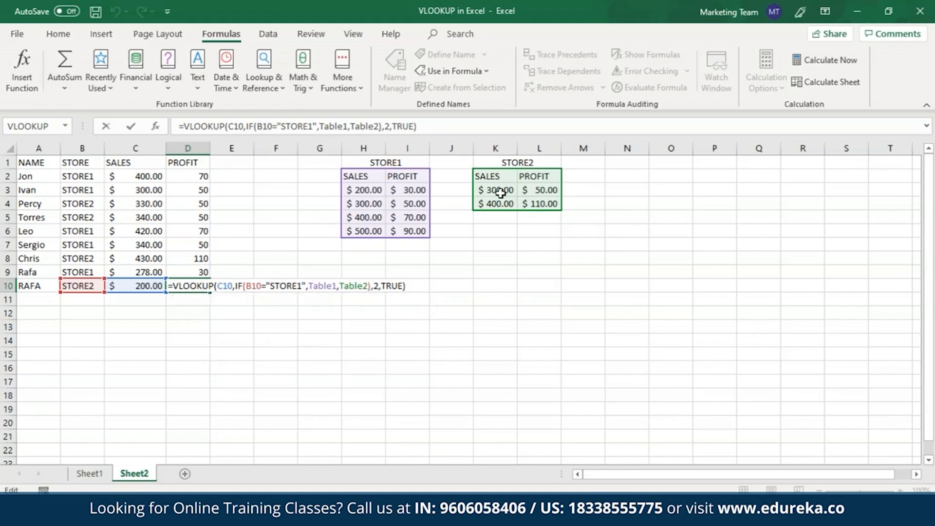